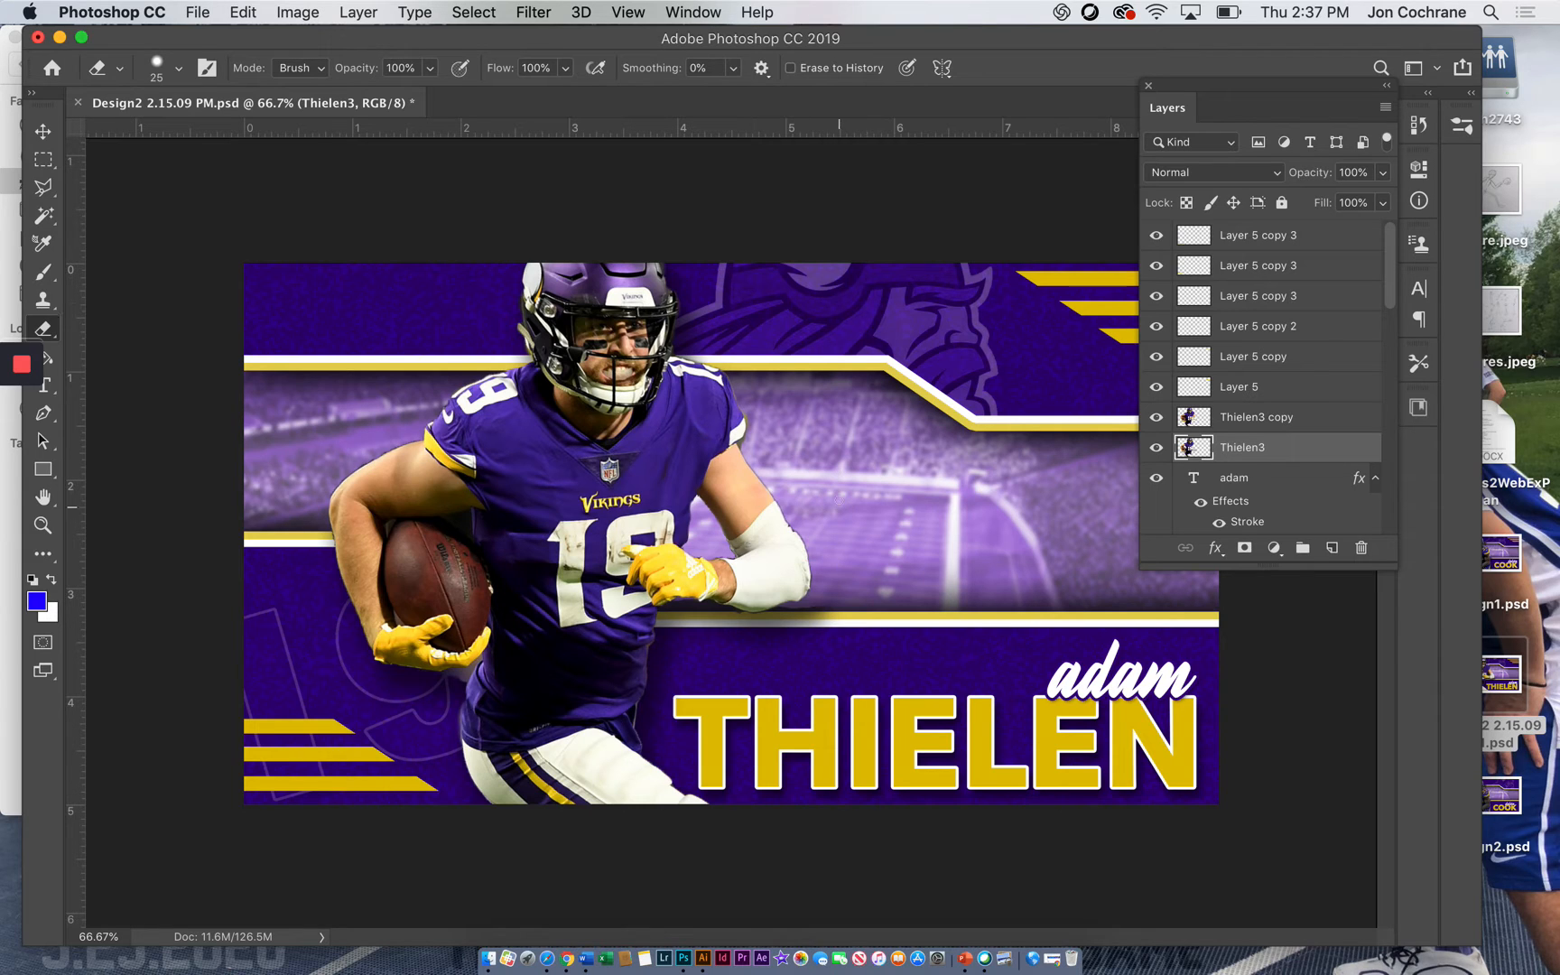
Compare the design with and without the Thielen3 layer and leave that layer hidden
{"action": "left_click", "coordinate": [1157, 451]}
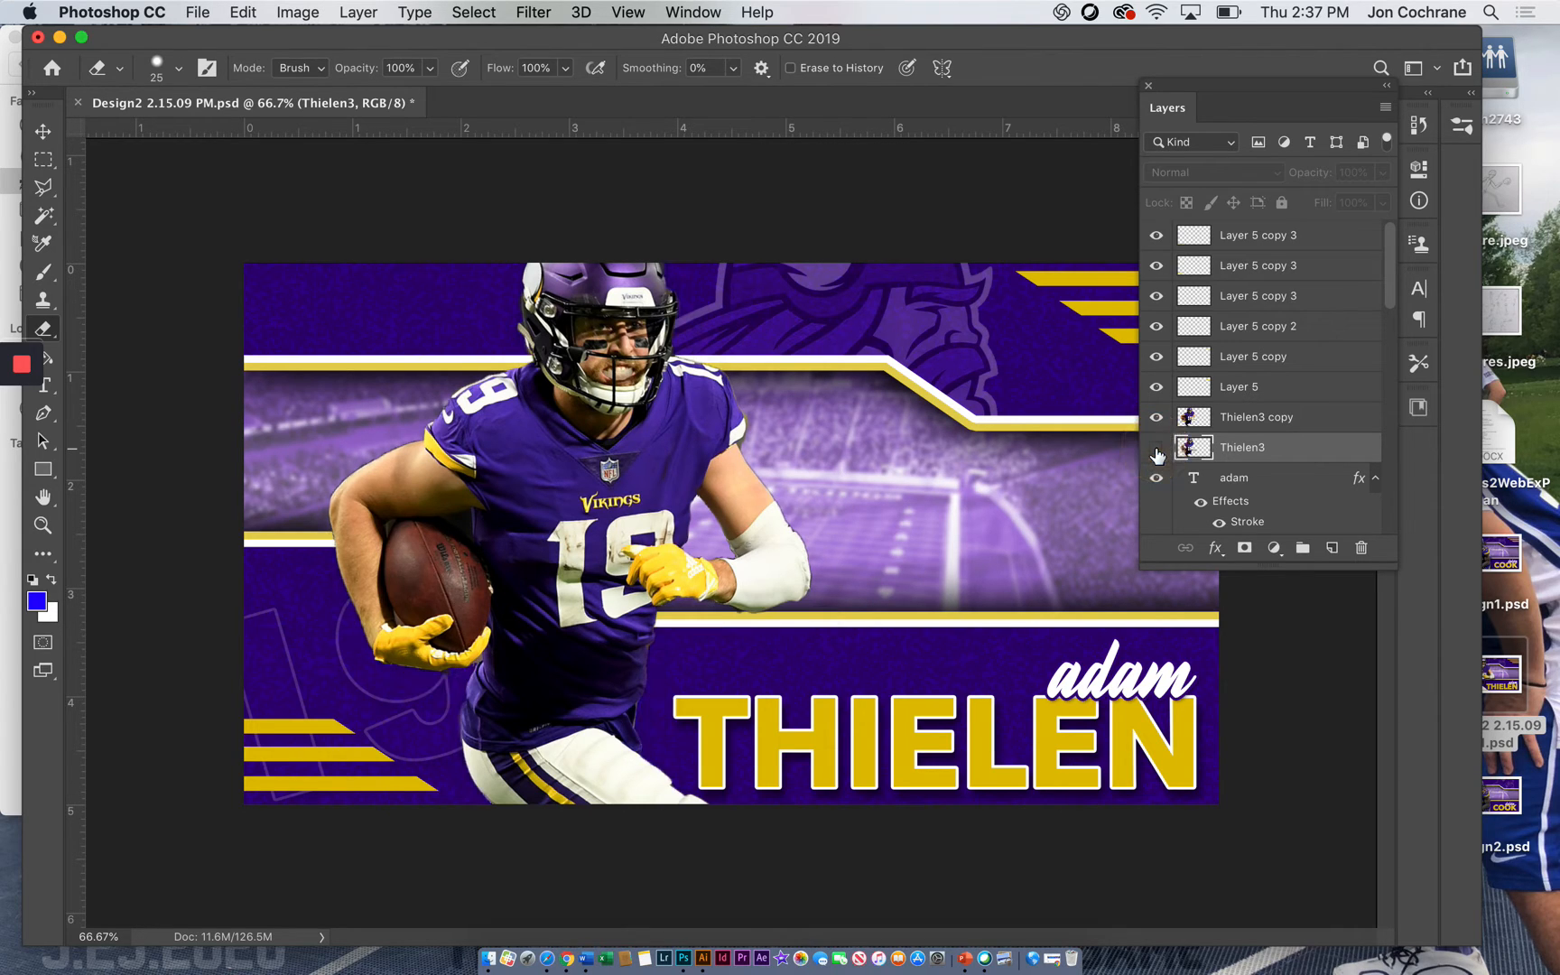
{"action": "left_click", "coordinate": [1157, 449]}
{"action": "left_click", "coordinate": [1157, 448]}
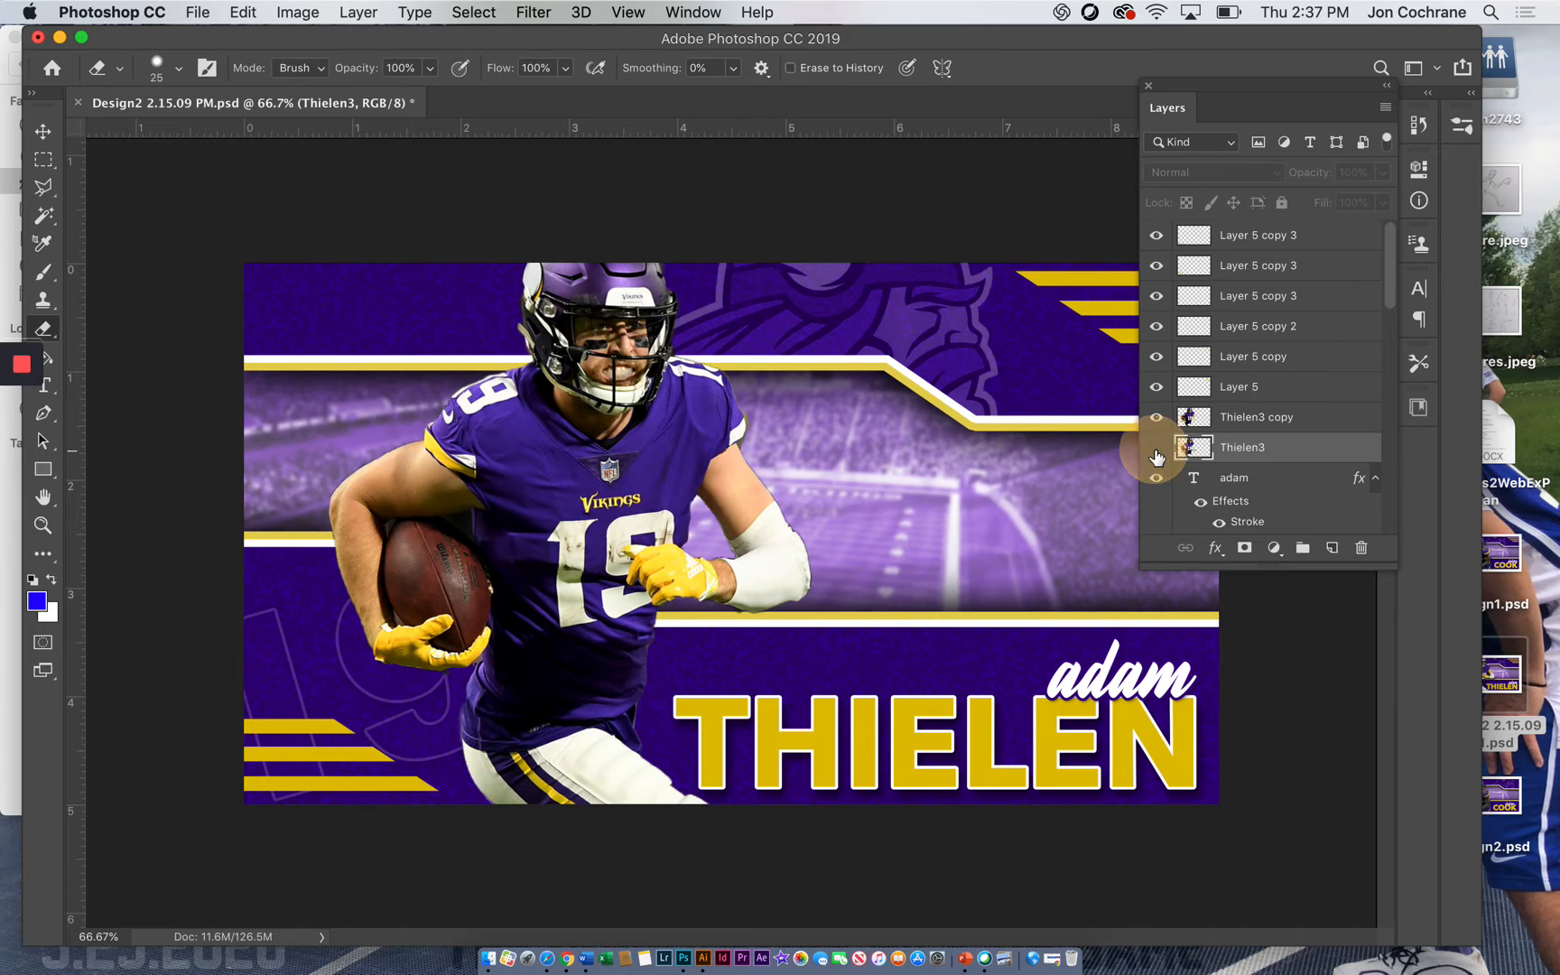
{"action": "left_click", "coordinate": [1157, 448]}
{"action": "left_click", "coordinate": [1157, 453]}
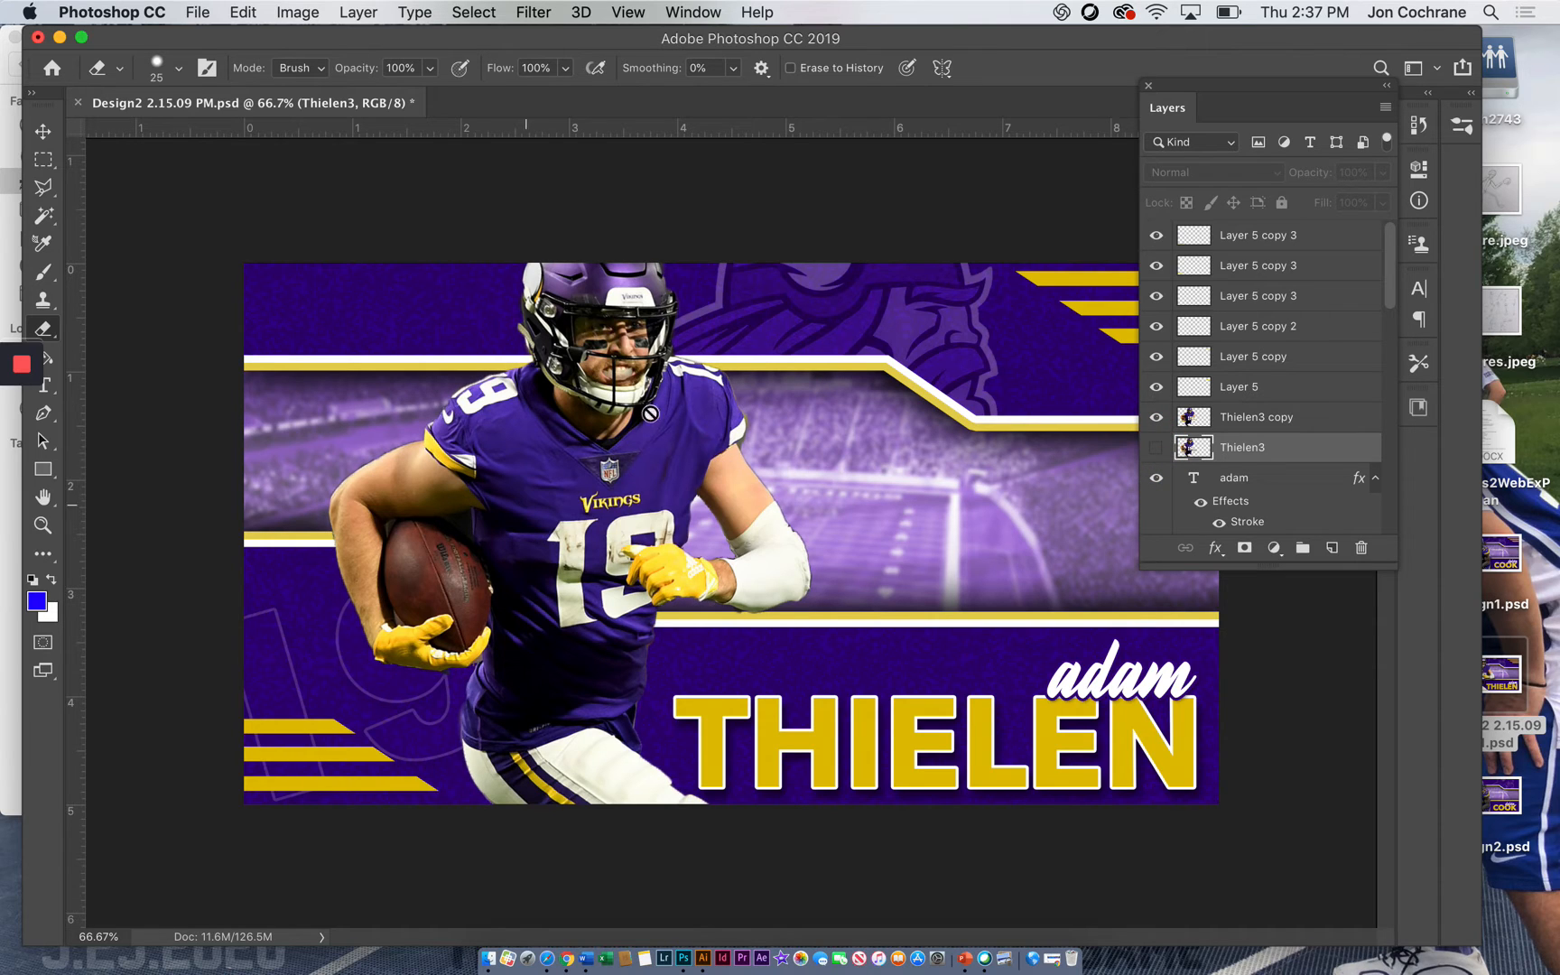
Duplicate the Thielen3 copy layer as Thielen3 copy 2 and place the duplicate directly beneath Thielen3 copy
{"action": "left_click", "coordinate": [1239, 419]}
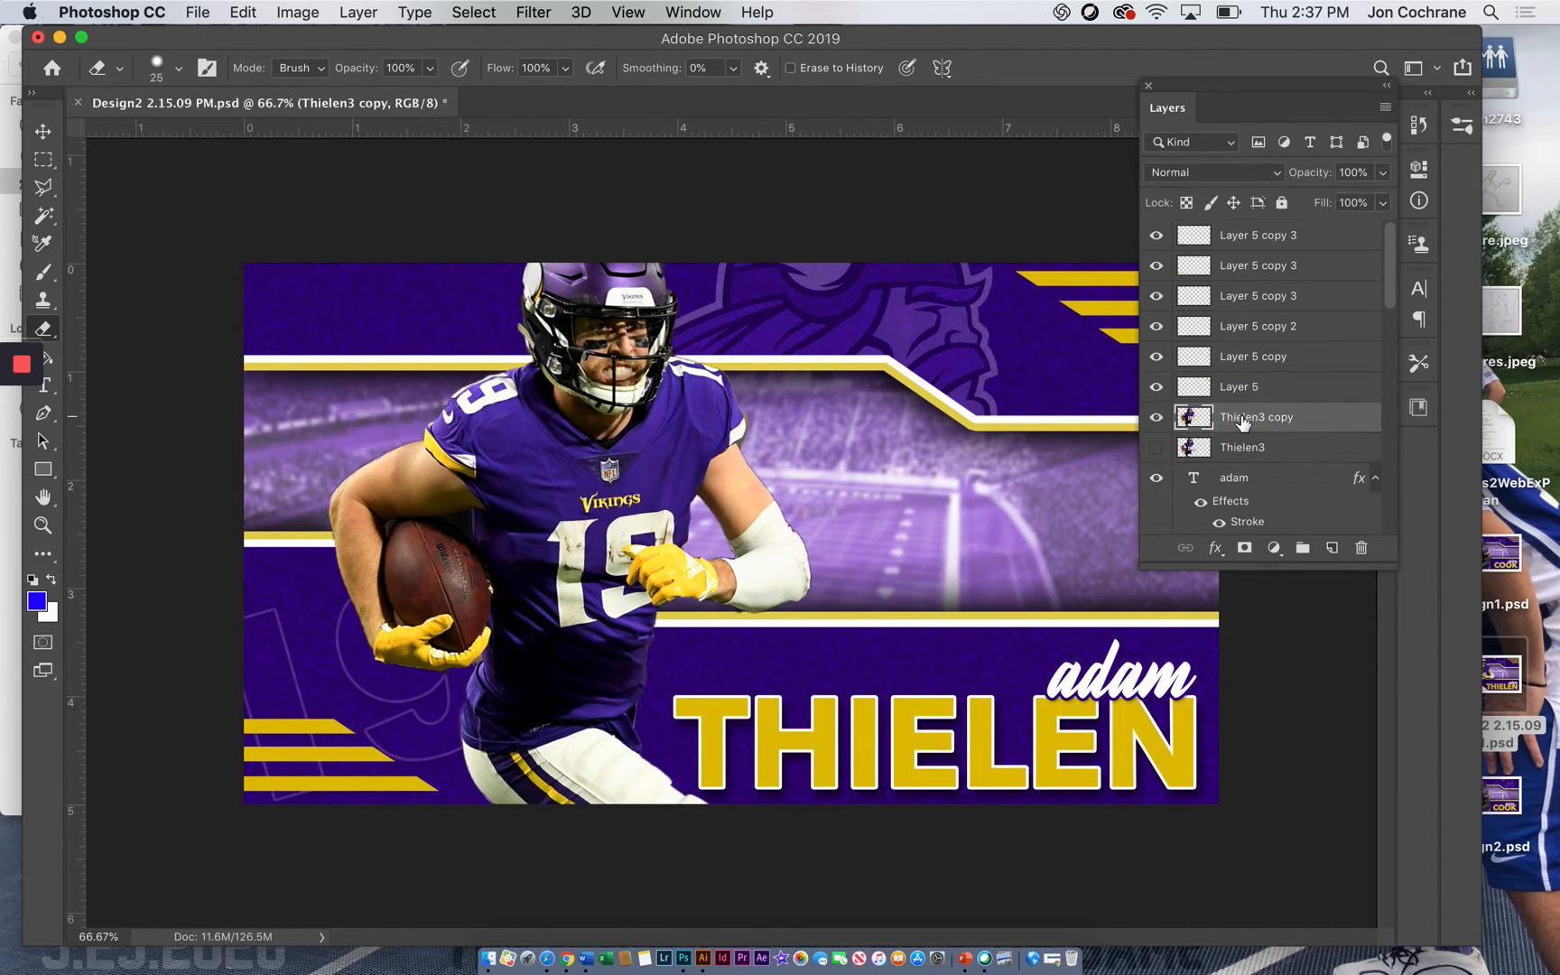
{"action": "right_click", "coordinate": [1244, 421]}
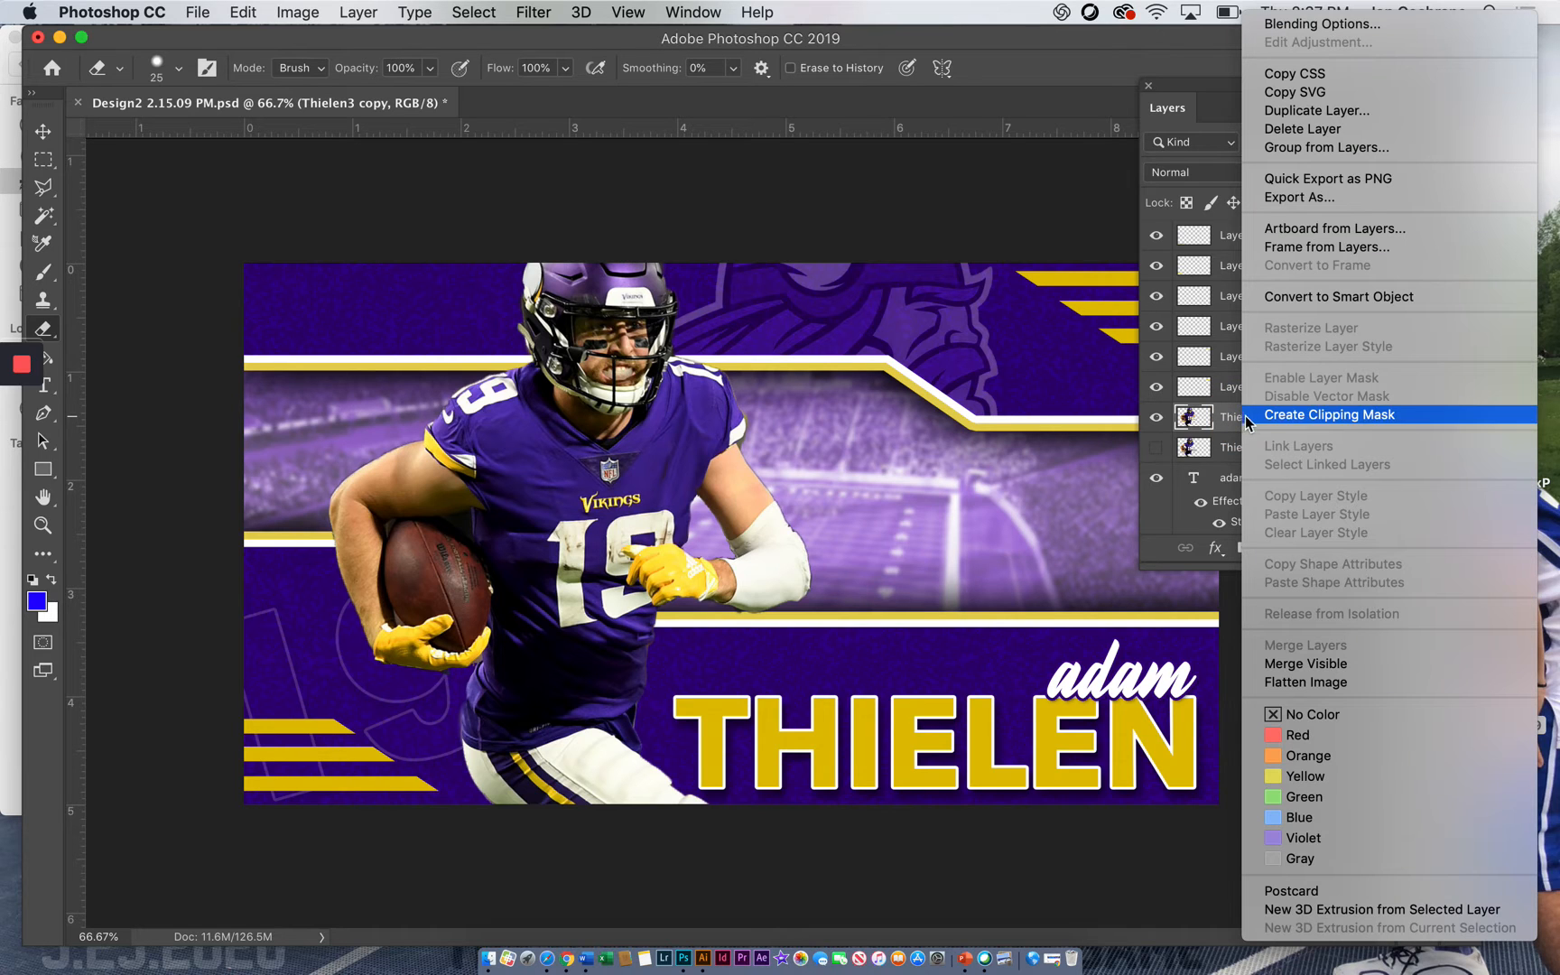
{"action": "left_click", "coordinate": [1284, 112]}
{"action": "left_click", "coordinate": [993, 377]}
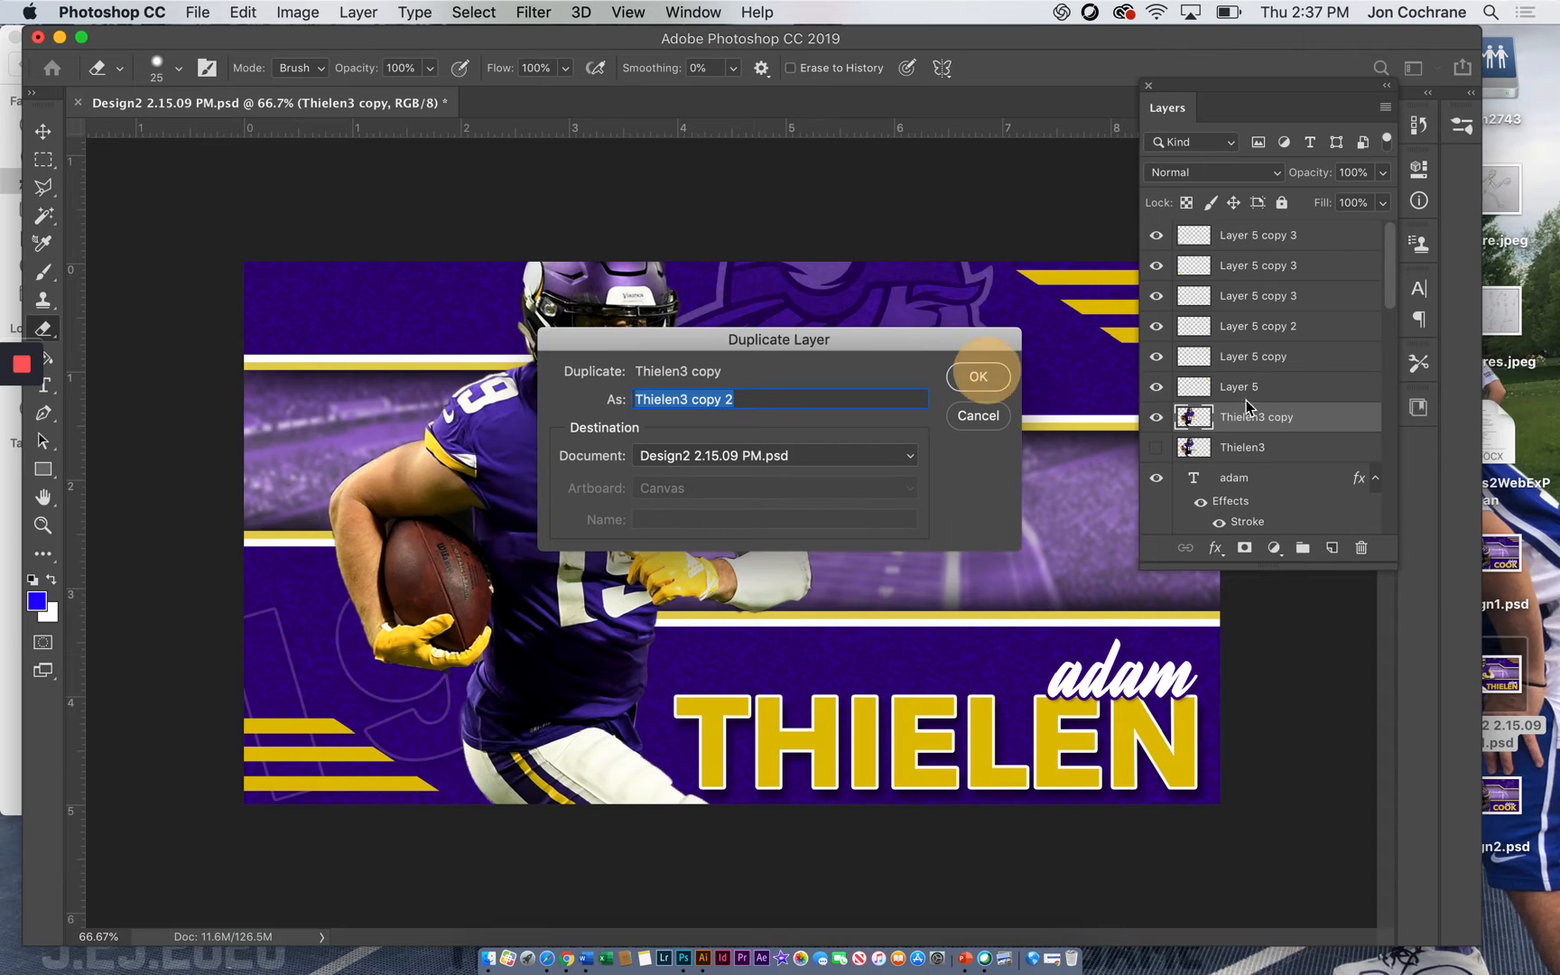
{"action": "left_click_drag", "start_coordinate": [1253, 423], "coordinate": [1246, 463]}
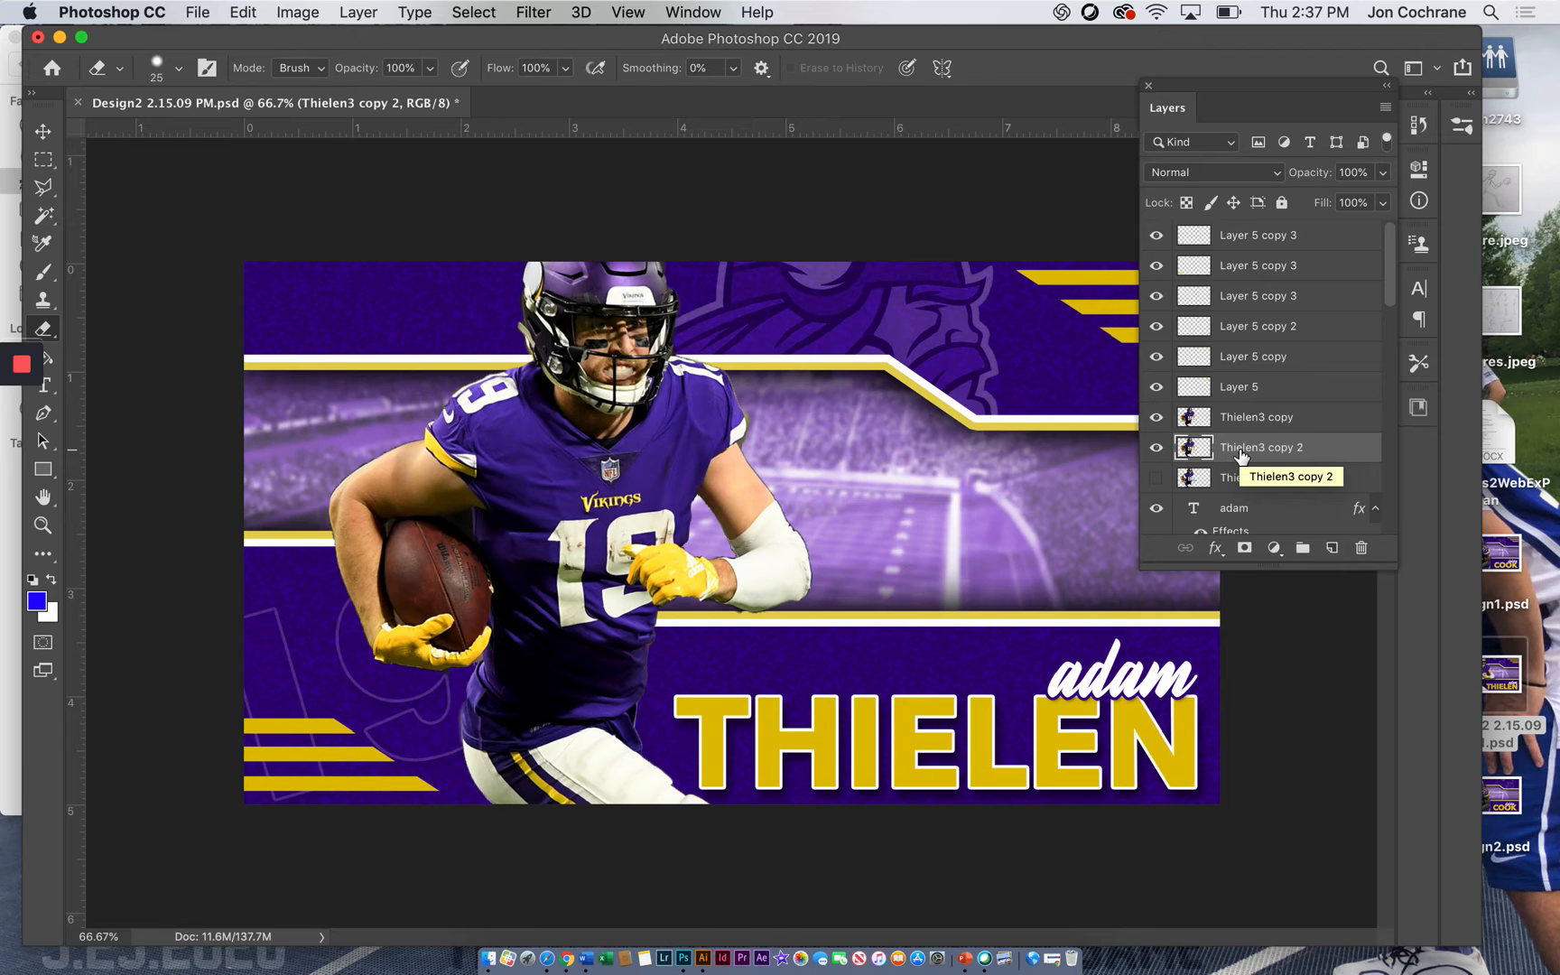
Add a drop shadow to Thielen3 copy 2 with 72% opacity, 115° angle, 43 px distance, 3% spread and 62 px size
{"action": "left_click", "coordinate": [1218, 549]}
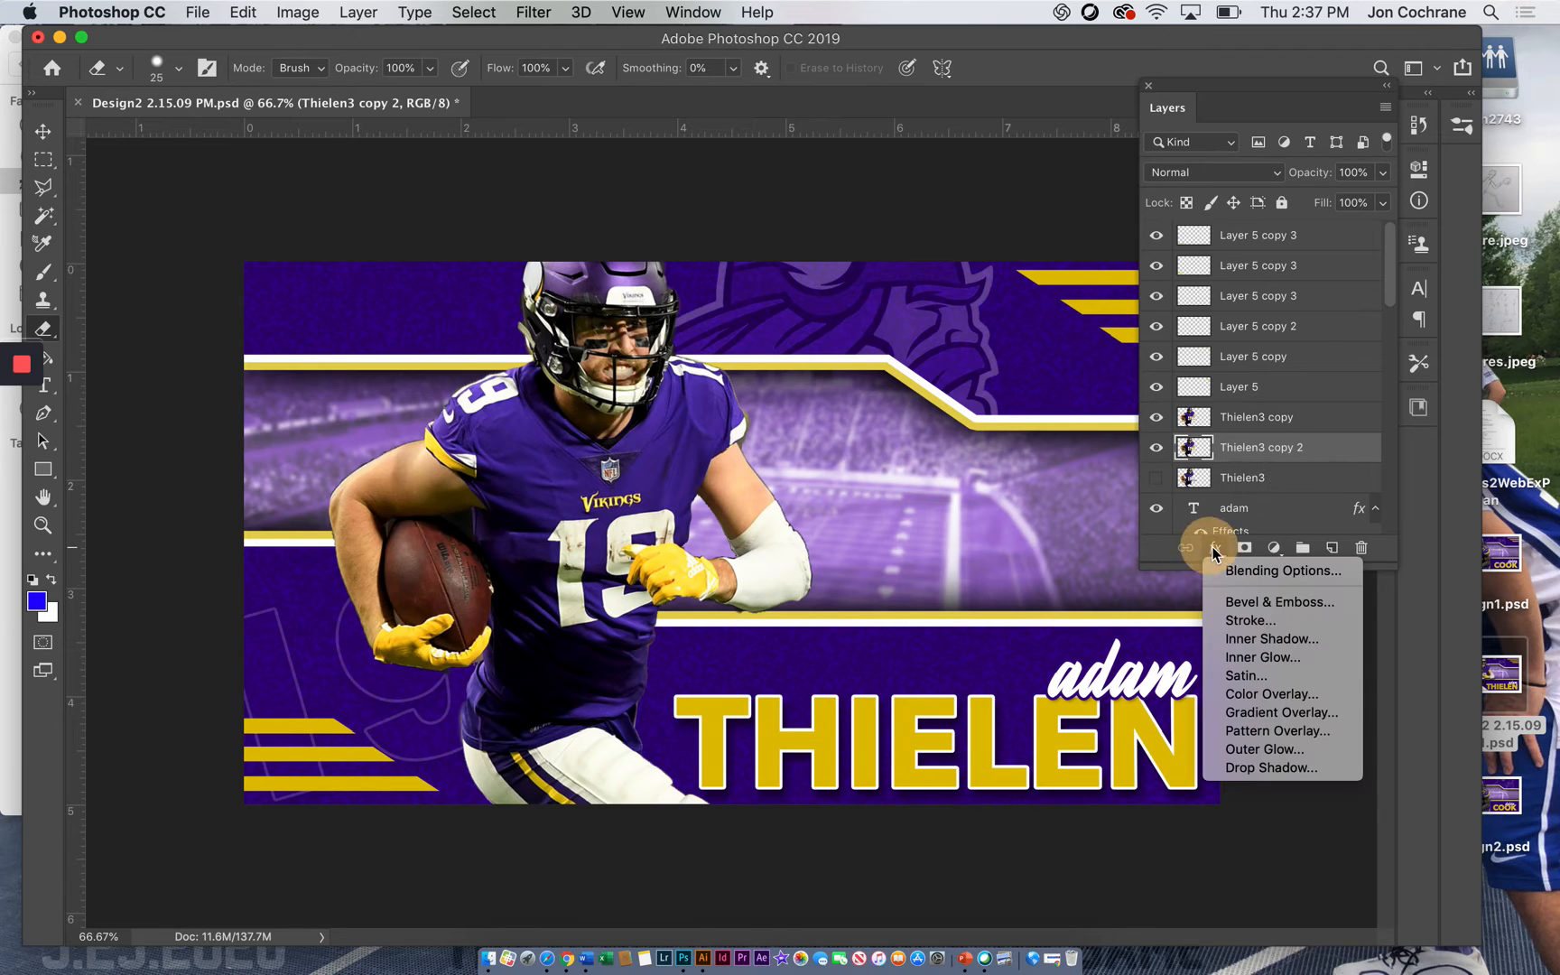
{"action": "left_click", "coordinate": [1232, 770]}
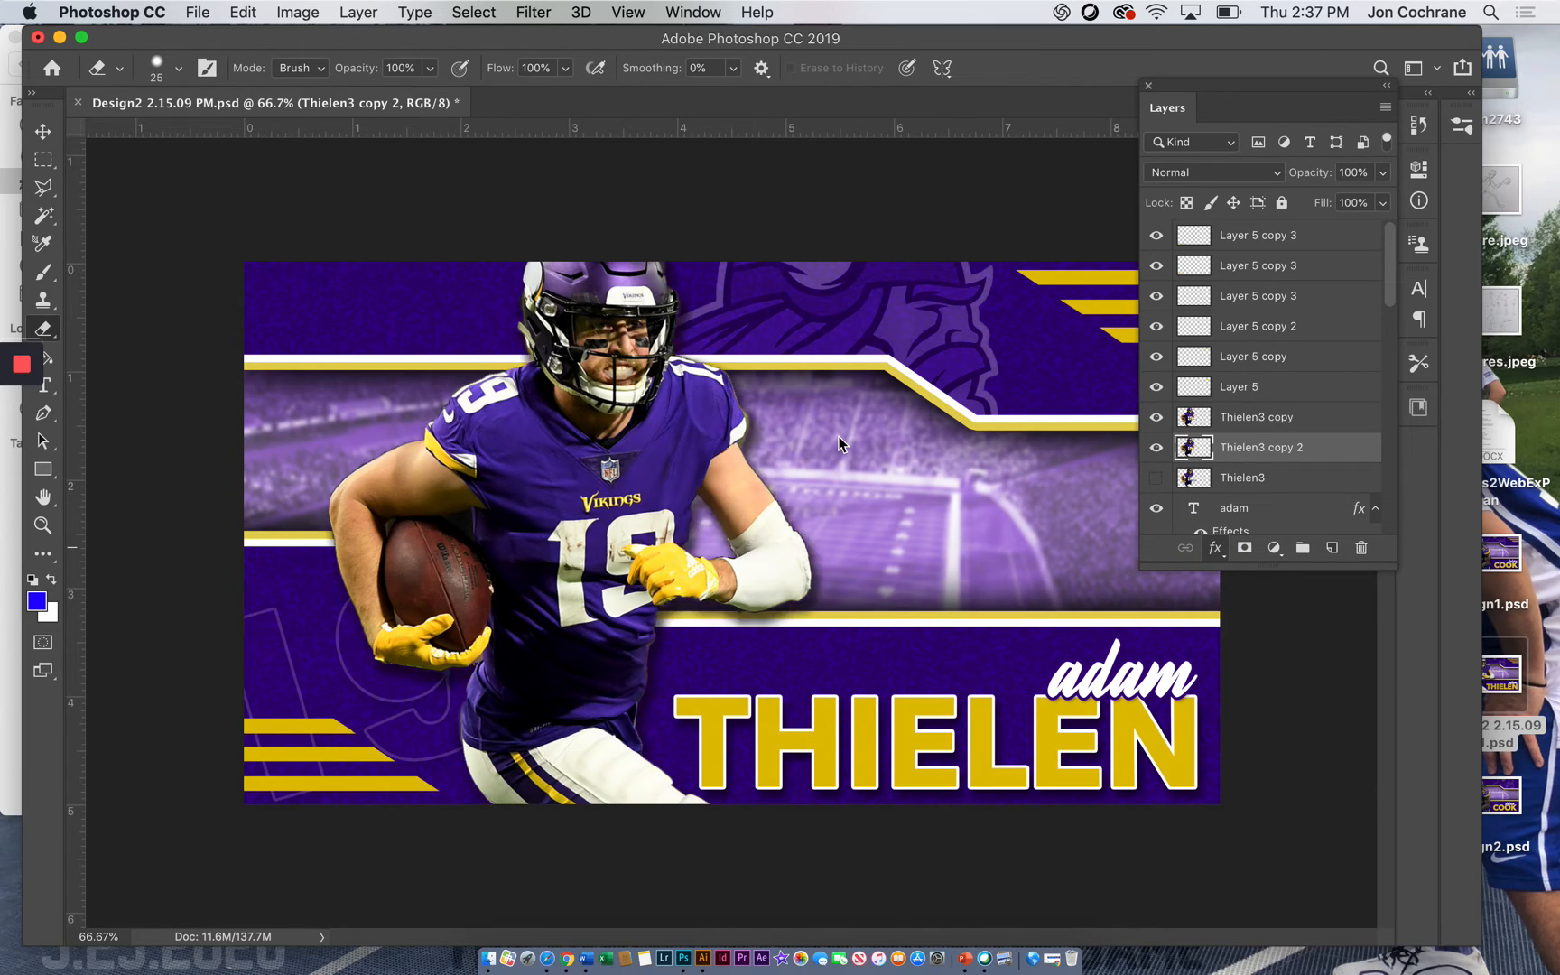
{"action": "left_click_drag", "start_coordinate": [997, 149], "coordinate": [1175, 114]}
{"action": "mouse_move", "coordinate": [1280, 231]}
{"action": "left_mouse_down"}
{"action": "mouse_move", "coordinate": [1294, 224]}
{"action": "mouse_move", "coordinate": [1263, 221]}
{"action": "mouse_move", "coordinate": [1294, 224]}
{"action": "mouse_move", "coordinate": [1300, 250]}
{"action": "mouse_move", "coordinate": [1260, 217]}
{"action": "mouse_move", "coordinate": [1267, 233]}
{"action": "mouse_move", "coordinate": [1264, 205]}
{"action": "left_mouse_up"}
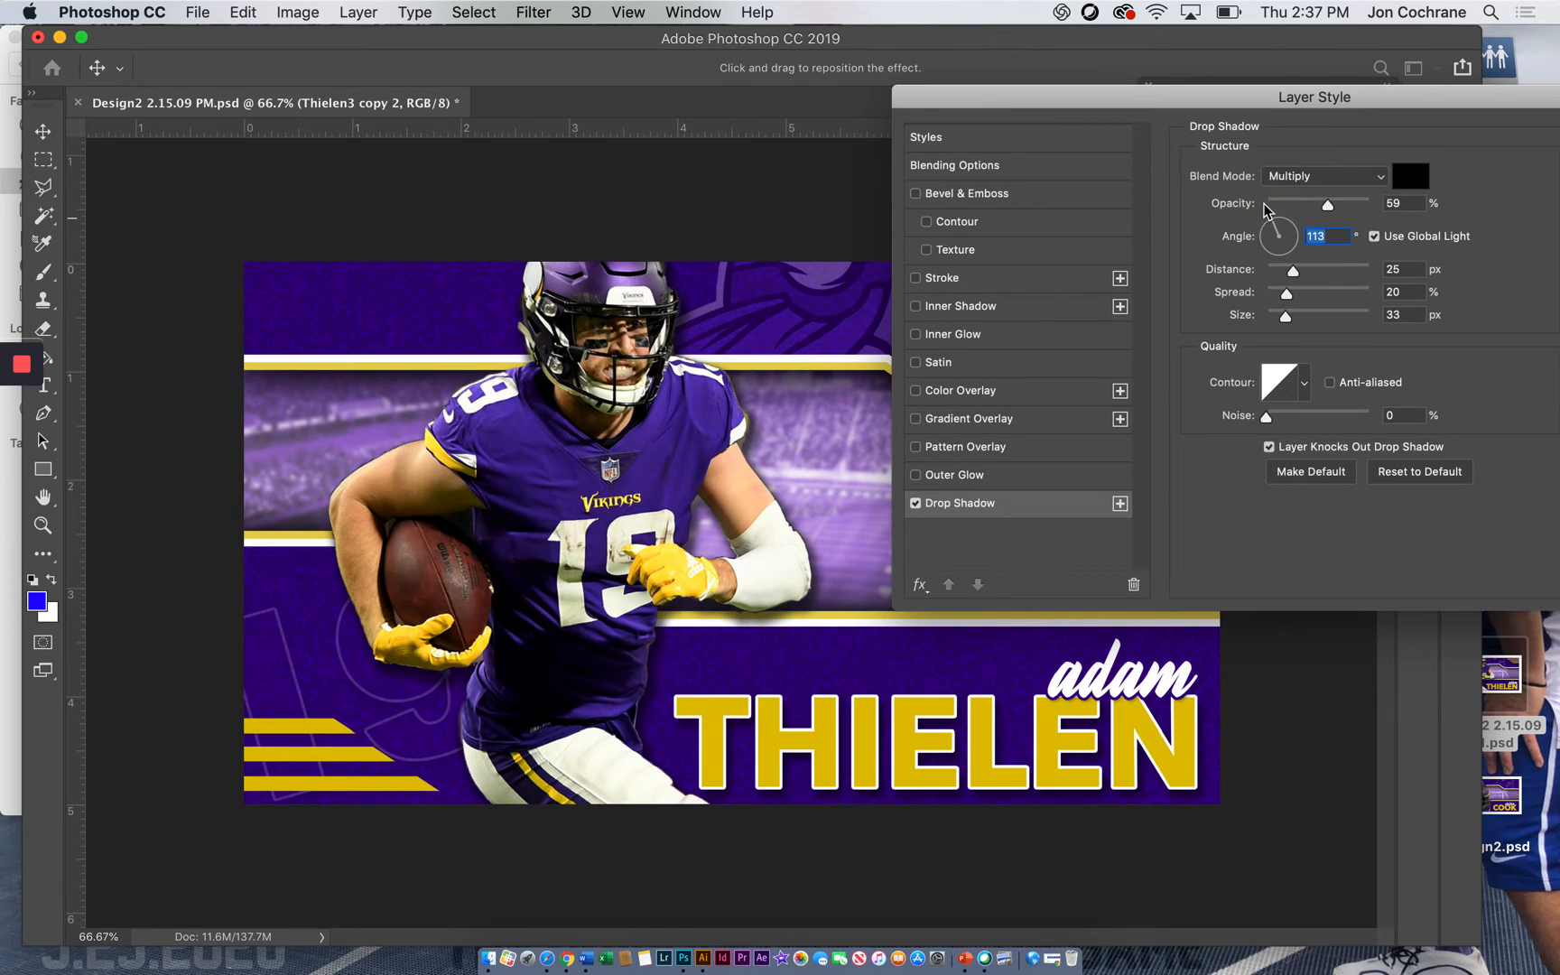
{"action": "left_click_drag", "start_coordinate": [1292, 273], "coordinate": [1298, 318]}
{"action": "mouse_move", "coordinate": [1326, 205]}
{"action": "left_mouse_down"}
{"action": "mouse_move", "coordinate": [1375, 208]}
{"action": "mouse_move", "coordinate": [1341, 204]}
{"action": "left_mouse_up"}
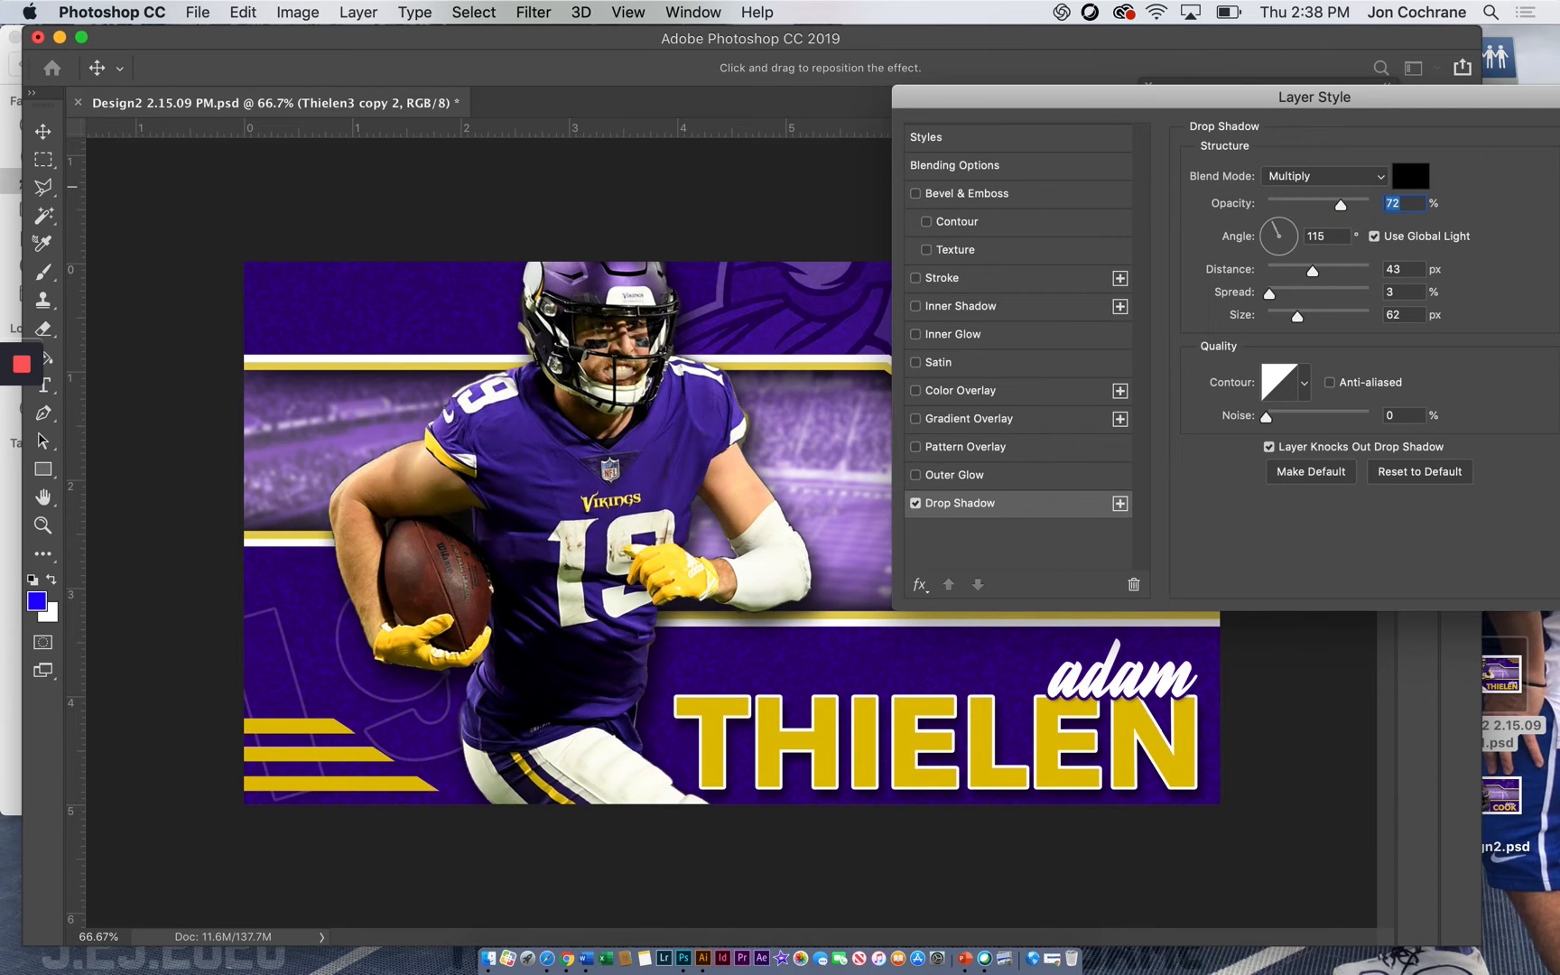
Set the drop shadow's blend mode to Normal and apply the layer style
{"action": "left_click_drag", "start_coordinate": [1379, 105], "coordinate": [1182, 92]}
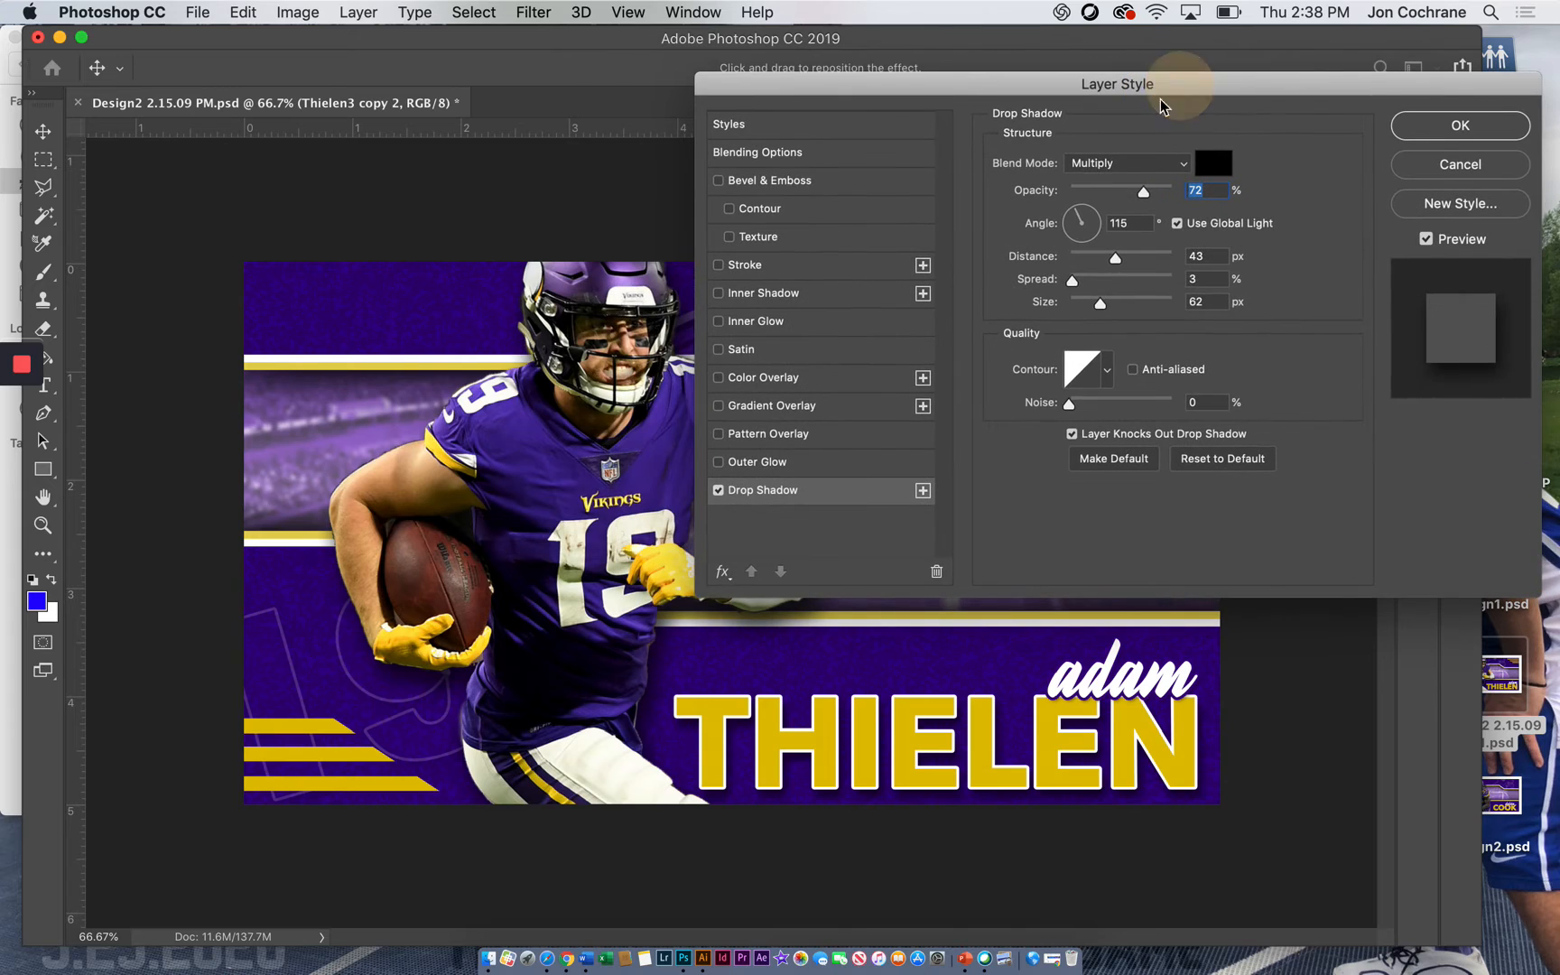
{"action": "left_click", "coordinate": [1108, 164]}
{"action": "left_click", "coordinate": [1093, 101]}
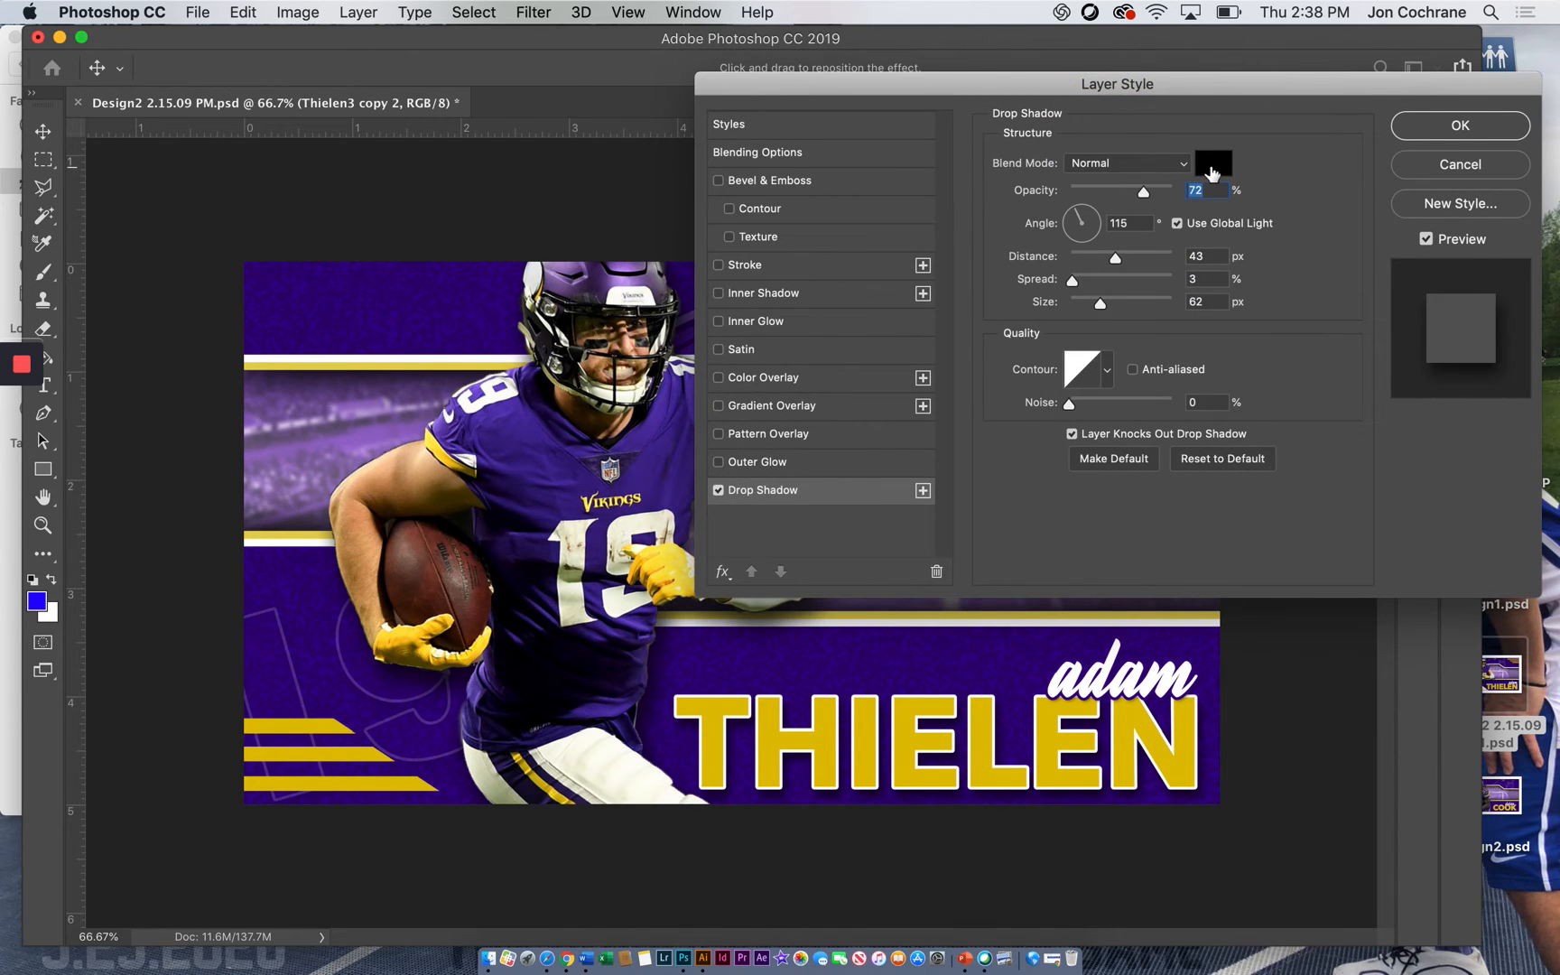
{"action": "left_click", "coordinate": [1455, 124]}
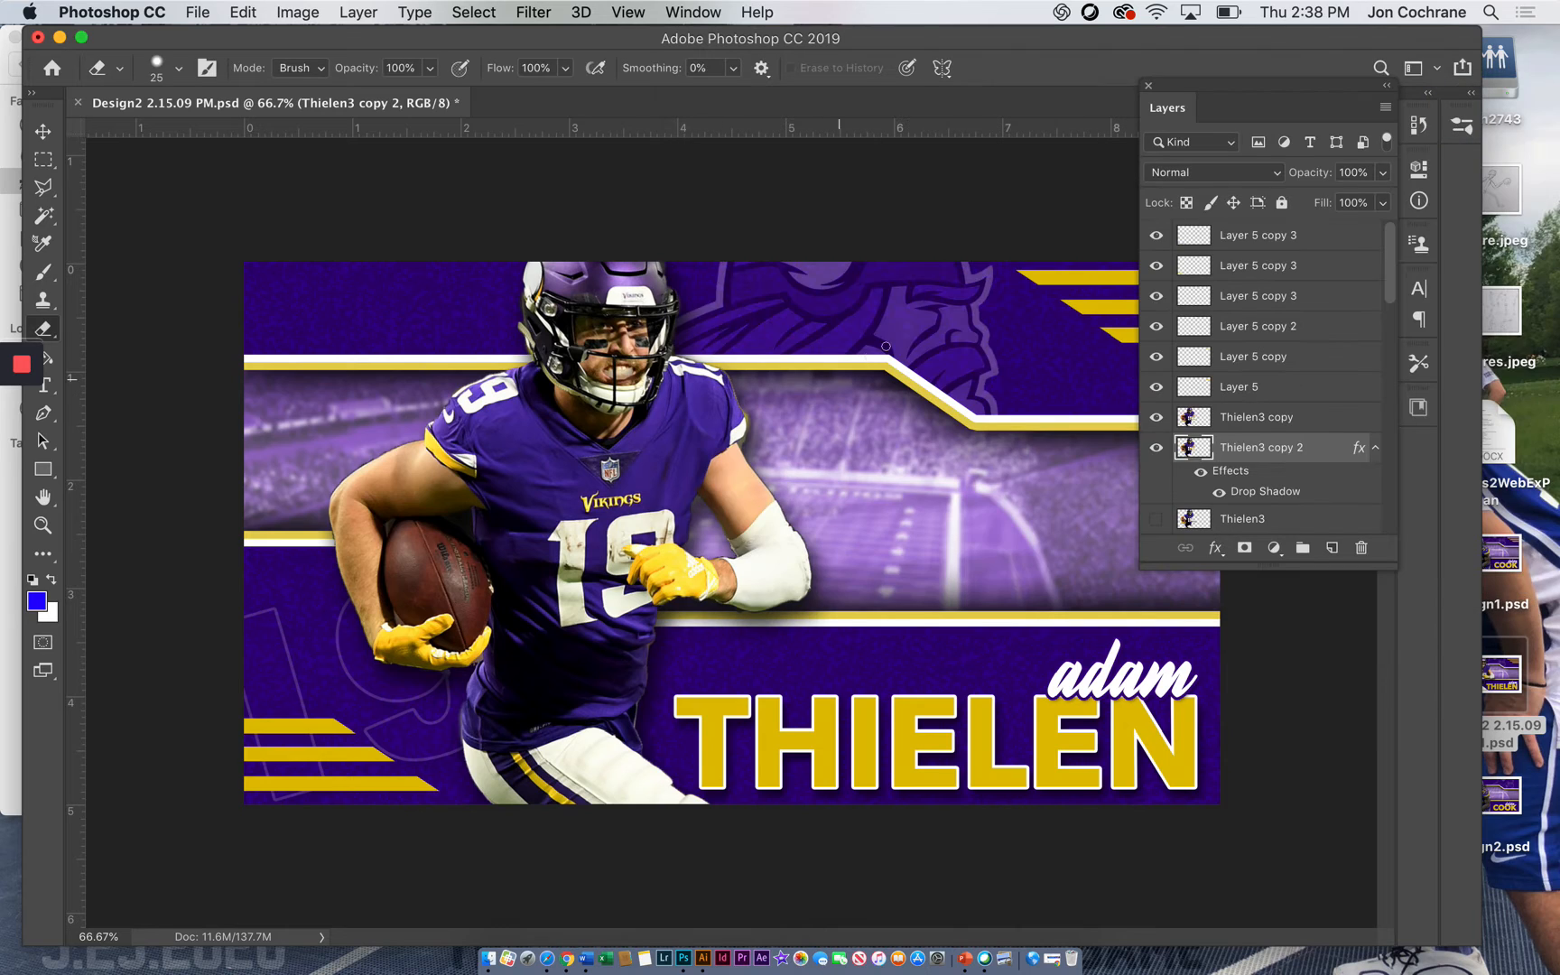
Rasterize the layer style of Thielen3 copy 2 and hide the Thielen3 copy layer above it
{"action": "right_click", "coordinate": [1249, 454]}
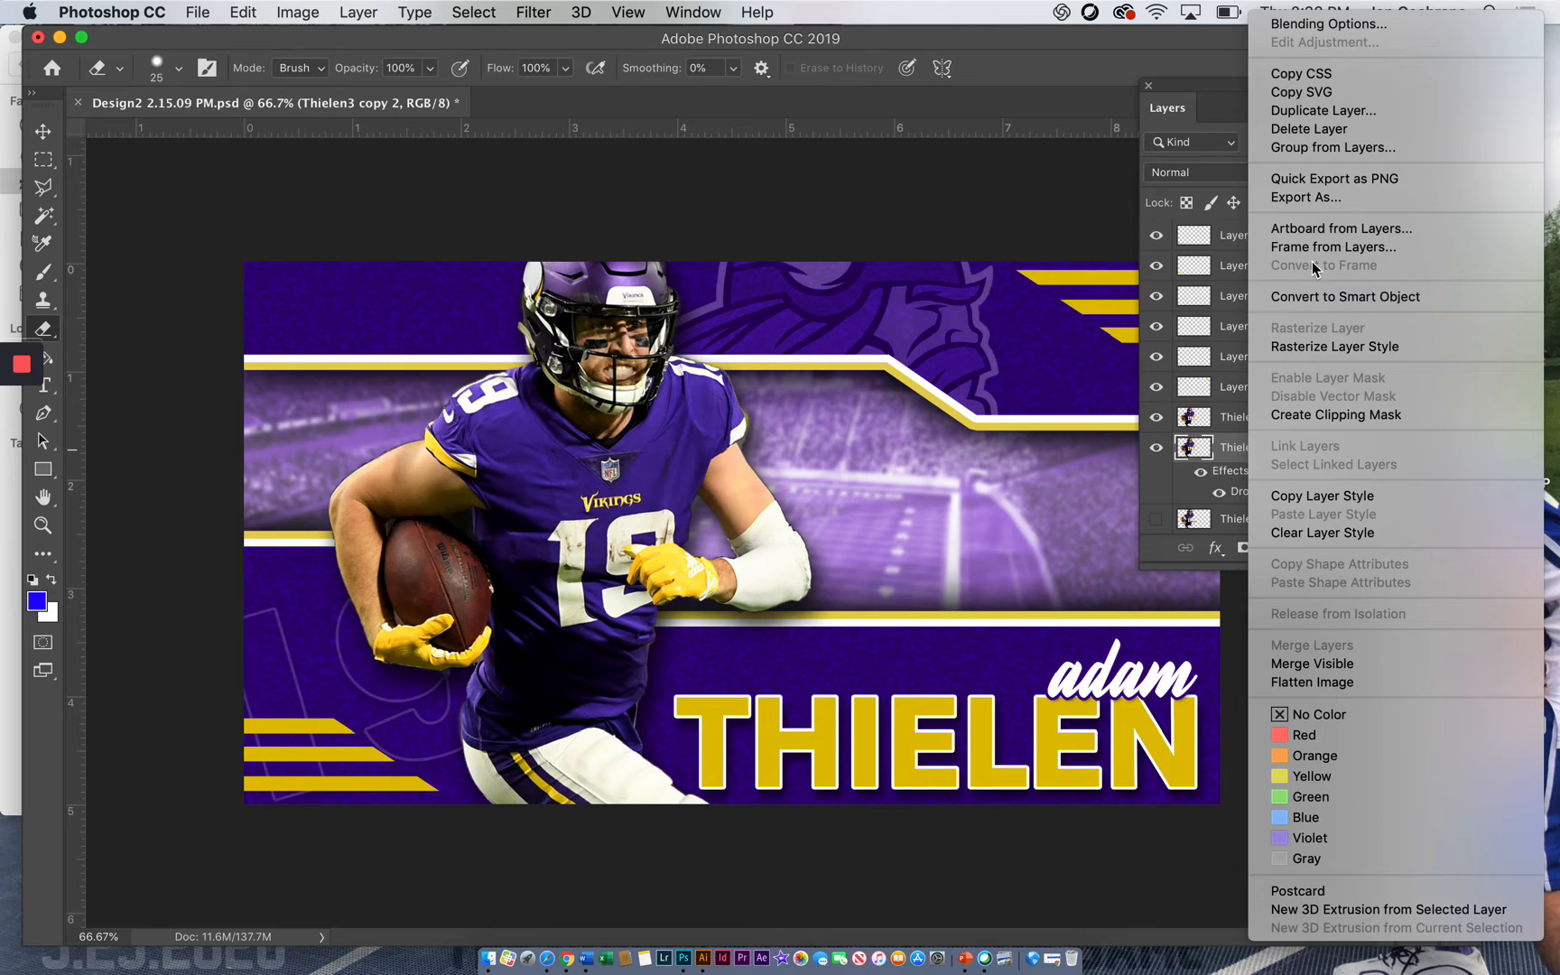
{"action": "left_click", "coordinate": [1323, 348]}
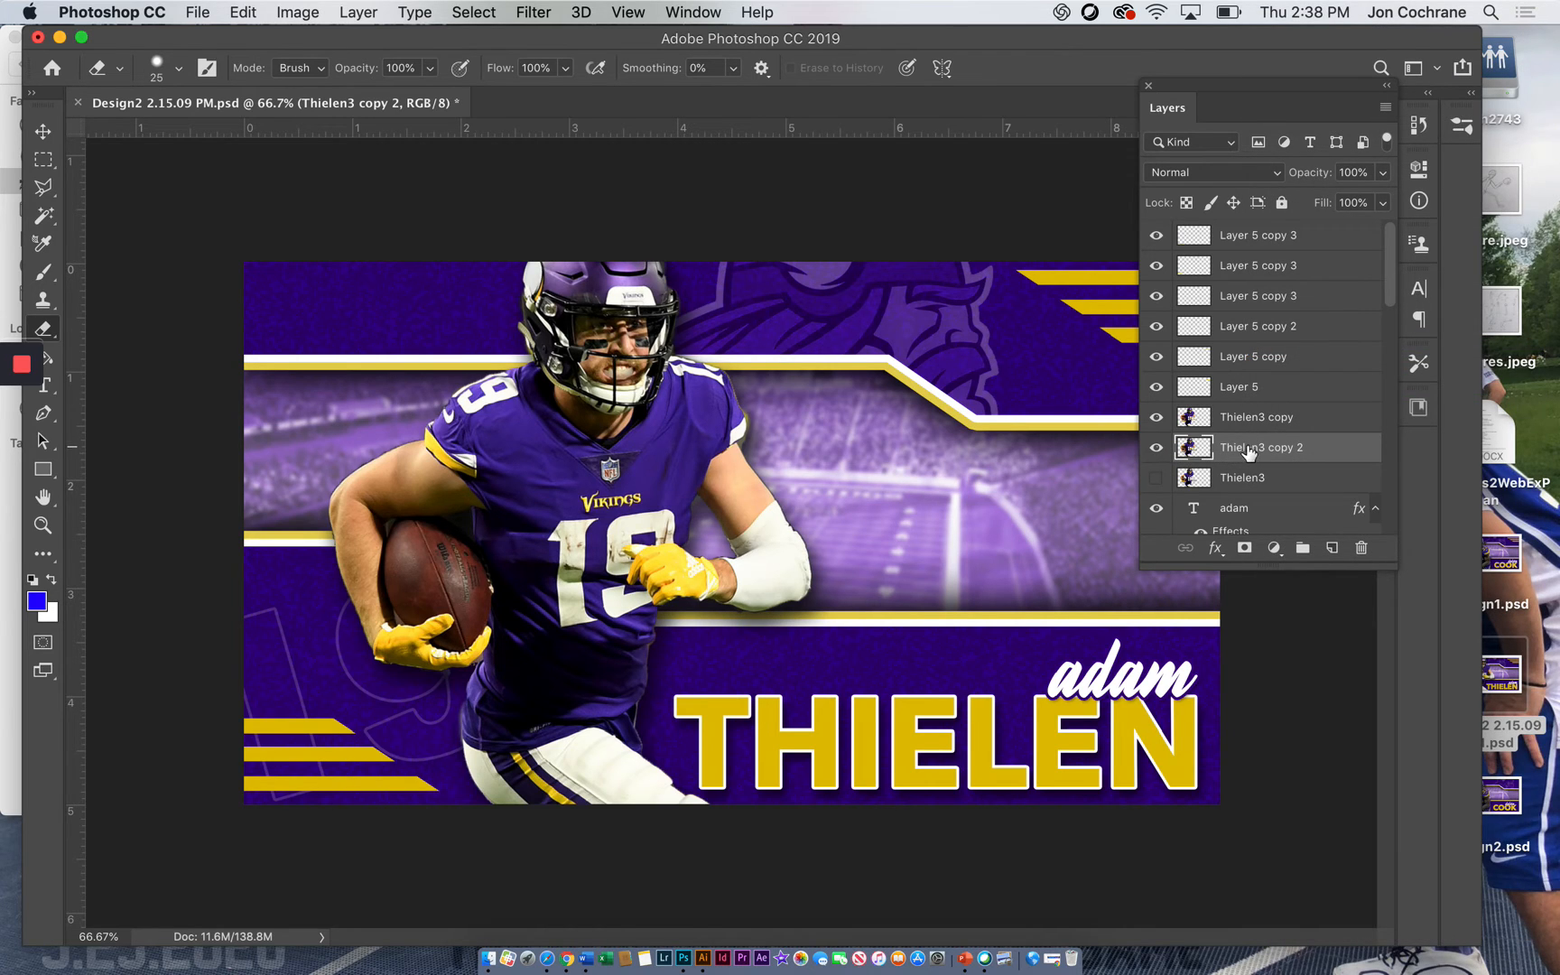
{"action": "left_click", "coordinate": [1165, 417]}
{"action": "left_click", "coordinate": [1165, 418]}
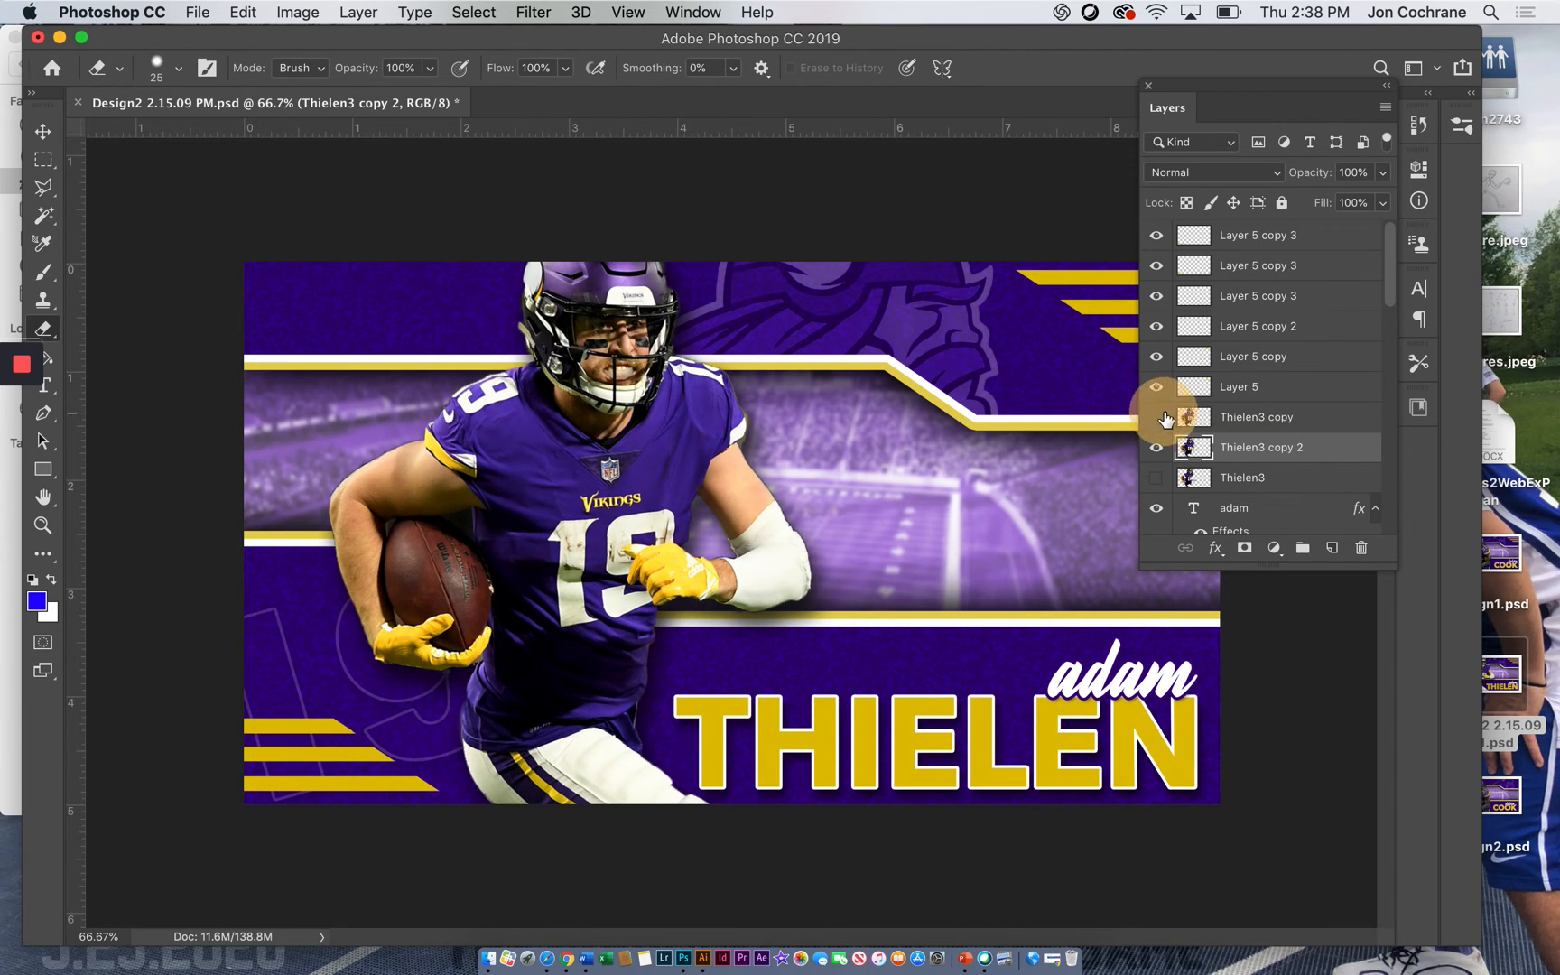
{"action": "left_click", "coordinate": [1164, 418]}
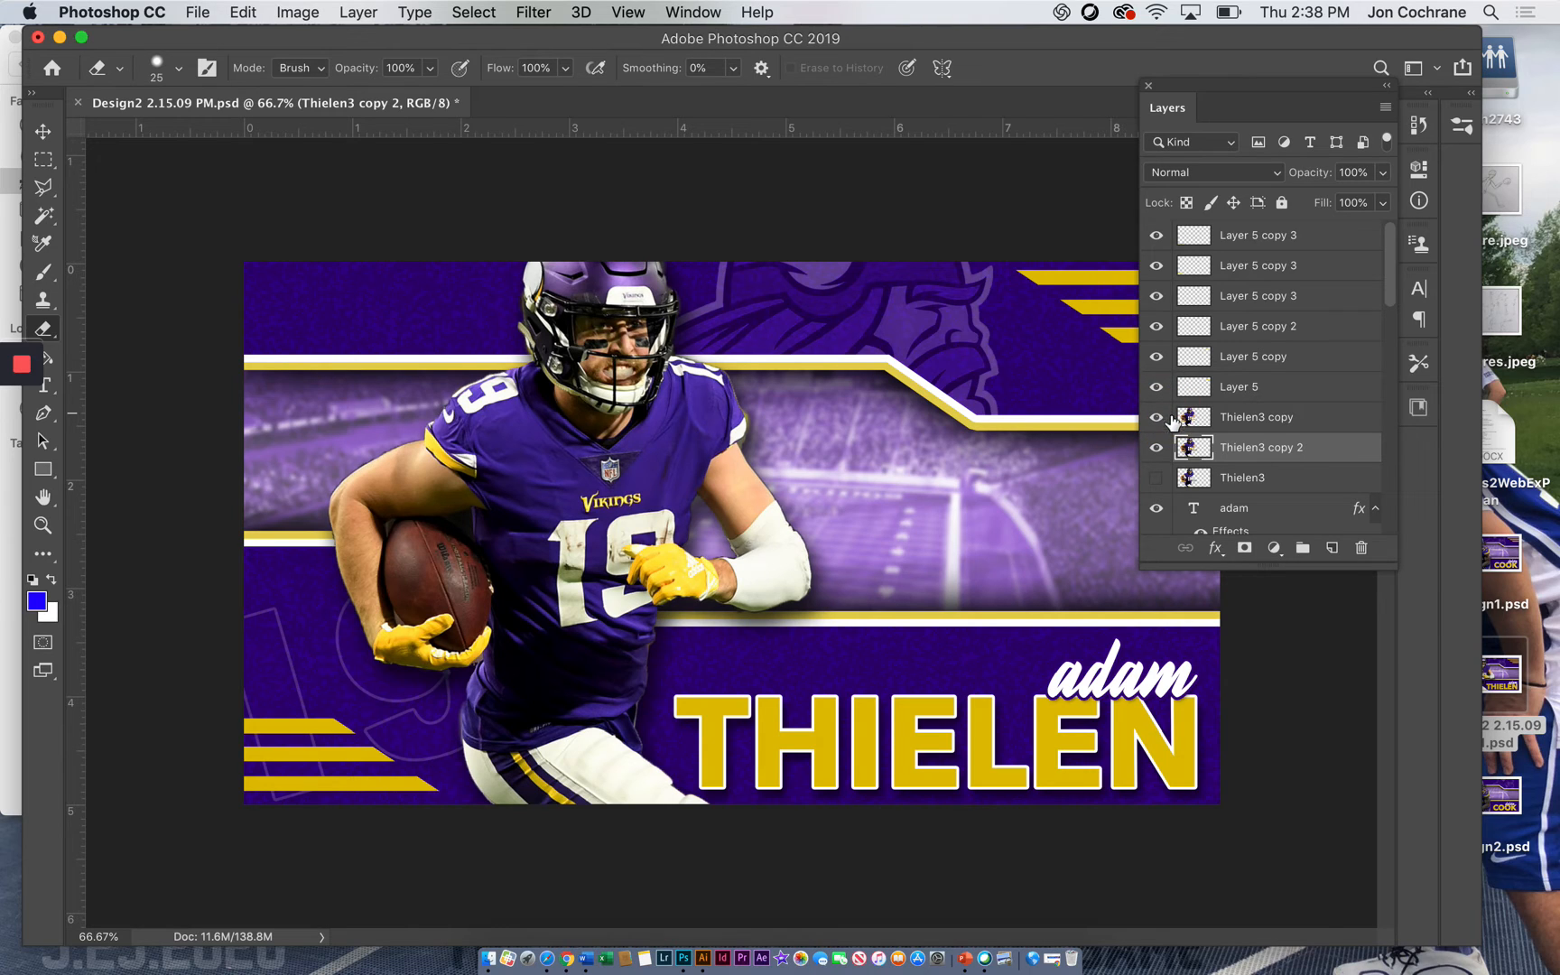
{"action": "left_click", "coordinate": [1241, 450]}
{"action": "left_click", "coordinate": [1154, 421]}
{"action": "left_click", "coordinate": [1154, 422]}
{"action": "left_click", "coordinate": [1152, 423]}
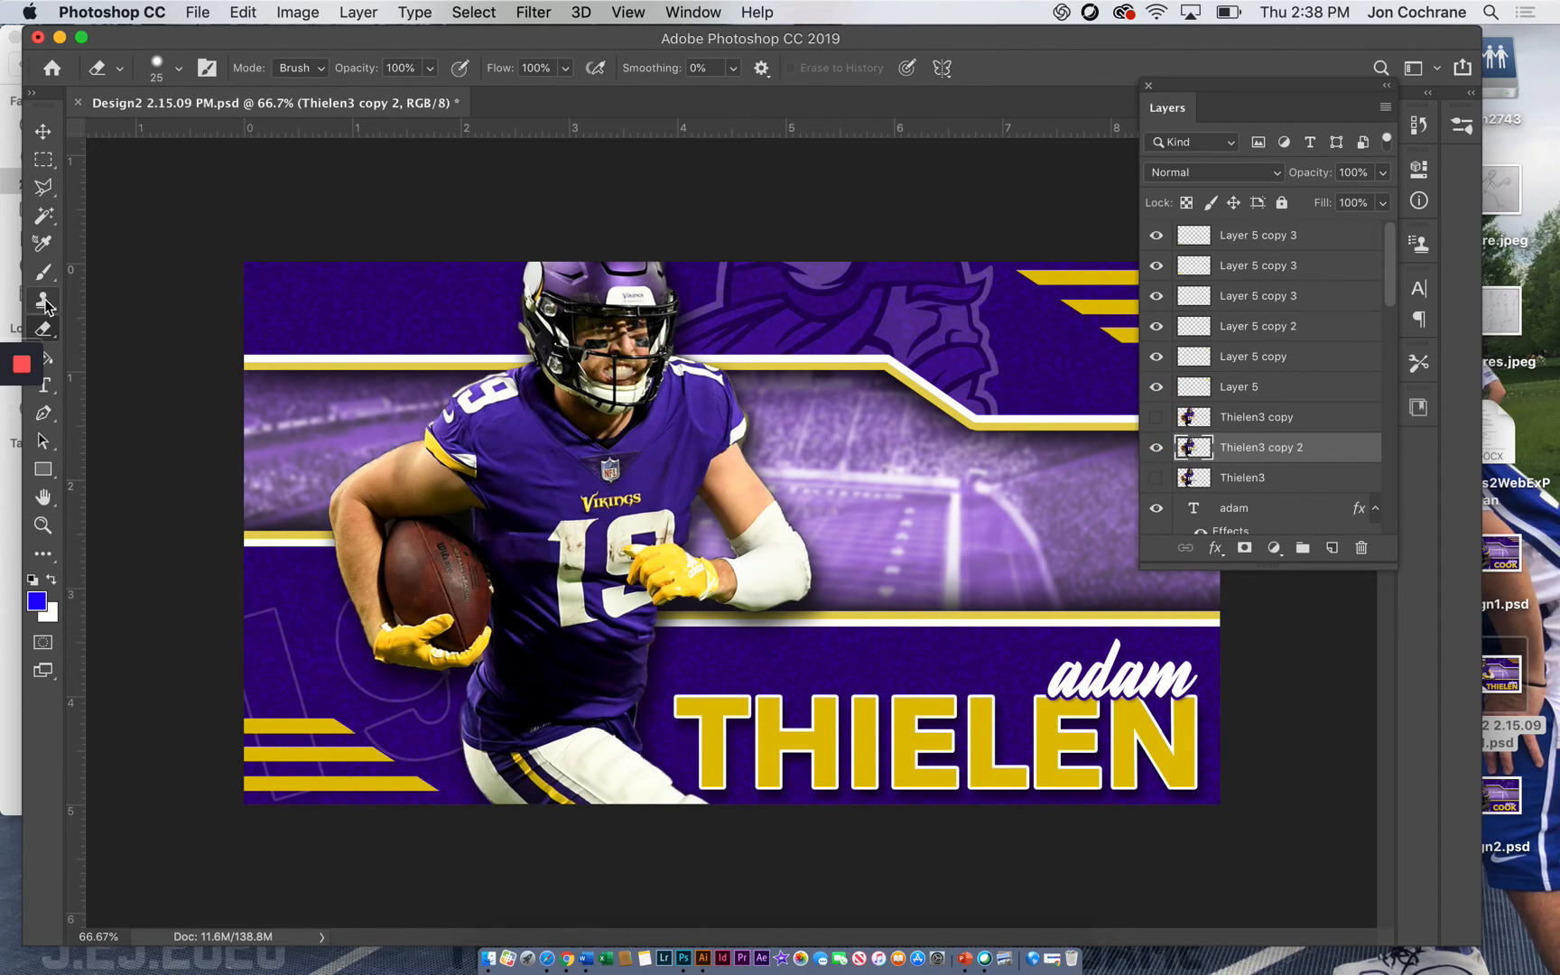
Set up the Eraser with a larger 300 px brush and increased hardness for the Thielen3 copy 2 layer
{"action": "left_click", "coordinate": [44, 327]}
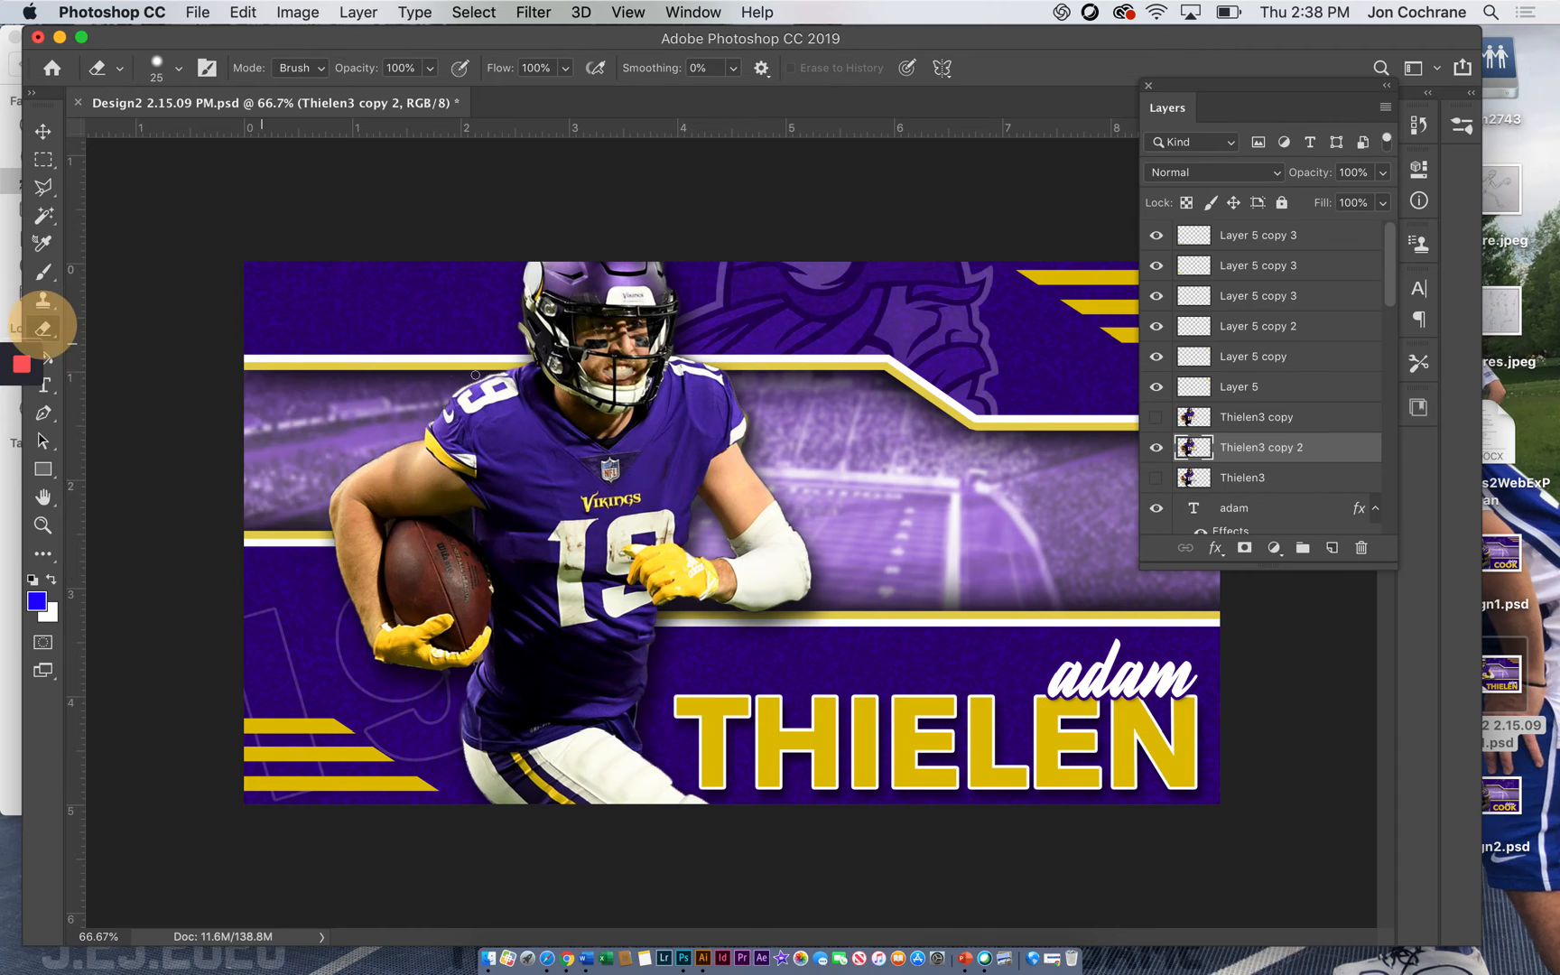
{"action": "key", "text": "bracketright"}
{"action": "key", "text": "bracketright"}
{"action": "key", "text": "bracketright"}
{"action": "key", "text": "bracketright"}
{"action": "key", "text": "bracketright"}
{"action": "key", "text": "bracketright"}
{"action": "key", "text": "bracketright"}
{"action": "key", "text": "bracketright"}
{"action": "key", "text": "bracketright"}
{"action": "key", "text": "bracketright"}
{"action": "key", "text": "bracketright"}
{"action": "key", "text": "bracketright"}
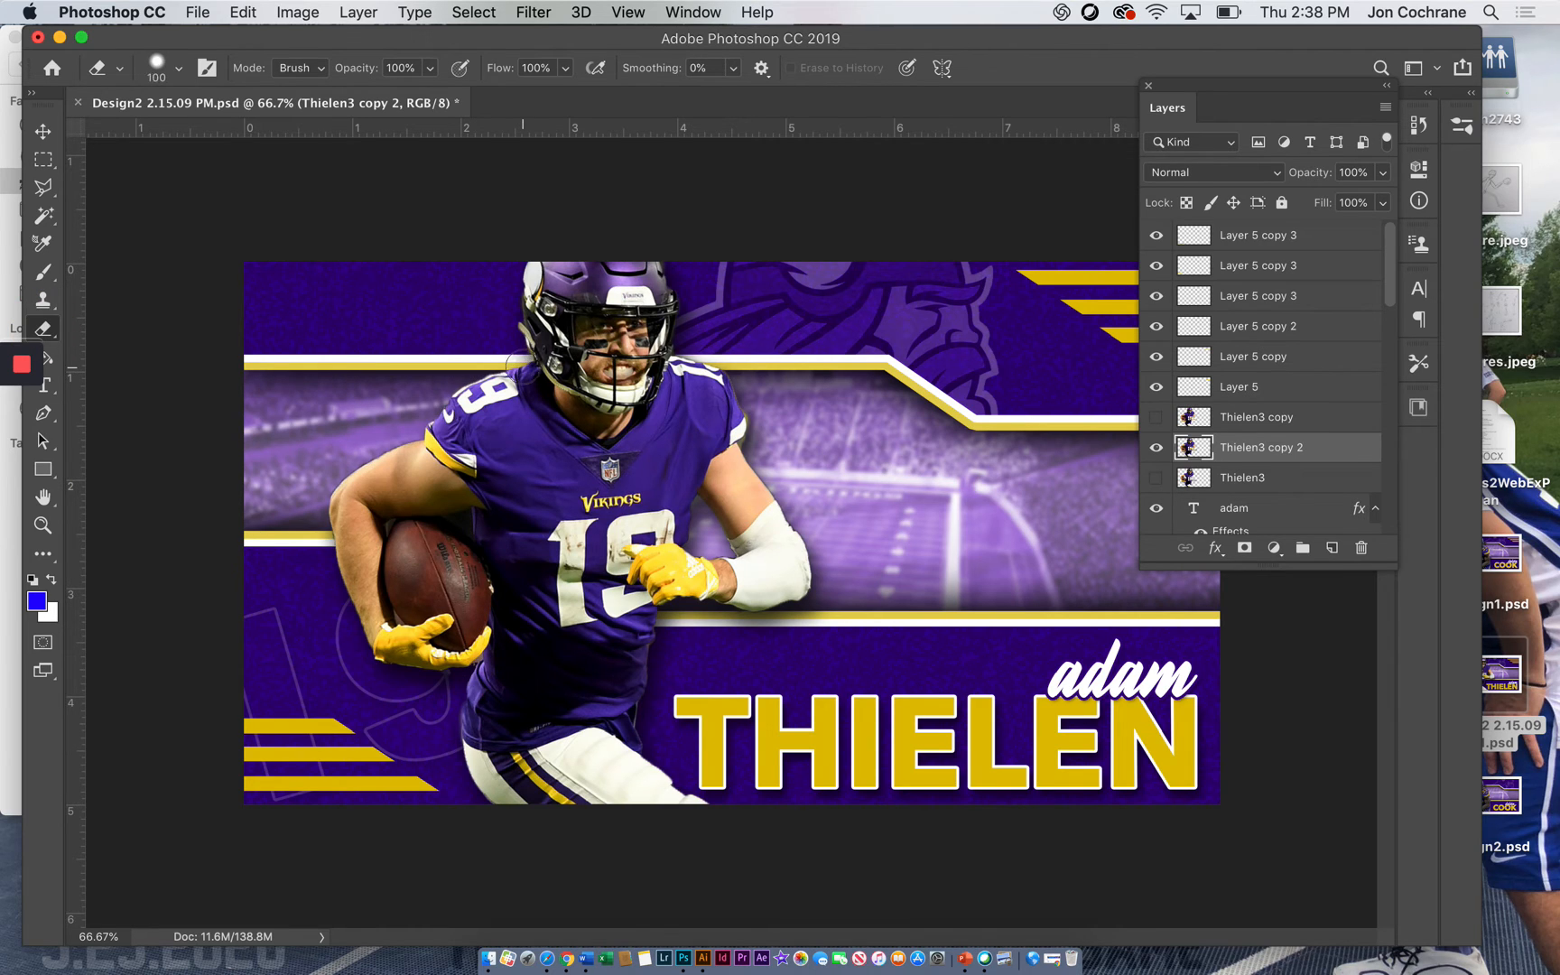
{"action": "key", "text": "shift+bracketright"}
{"action": "key", "text": "shift+bracketright"}
Try erasing the player's chest and extended arm on Thielen3 copy 2, and compare with Thielen3 copy shown and hidden
{"action": "mouse_move", "coordinate": [726, 424]}
{"action": "left_mouse_down"}
{"action": "mouse_move", "coordinate": [684, 439]}
{"action": "mouse_move", "coordinate": [697, 462]}
{"action": "mouse_move", "coordinate": [782, 492]}
{"action": "mouse_move", "coordinate": [716, 497]}
{"action": "mouse_move", "coordinate": [833, 519]}
{"action": "mouse_move", "coordinate": [775, 526]}
{"action": "mouse_move", "coordinate": [837, 544]}
{"action": "mouse_move", "coordinate": [759, 552]}
{"action": "mouse_move", "coordinate": [864, 554]}
{"action": "mouse_move", "coordinate": [670, 519]}
{"action": "mouse_move", "coordinate": [610, 462]}
{"action": "mouse_move", "coordinate": [561, 457]}
{"action": "mouse_move", "coordinate": [613, 521]}
{"action": "mouse_move", "coordinate": [657, 517]}
{"action": "mouse_move", "coordinate": [592, 518]}
{"action": "mouse_move", "coordinate": [692, 486]}
{"action": "mouse_move", "coordinate": [623, 469]}
{"action": "mouse_move", "coordinate": [582, 485]}
{"action": "left_mouse_up"}
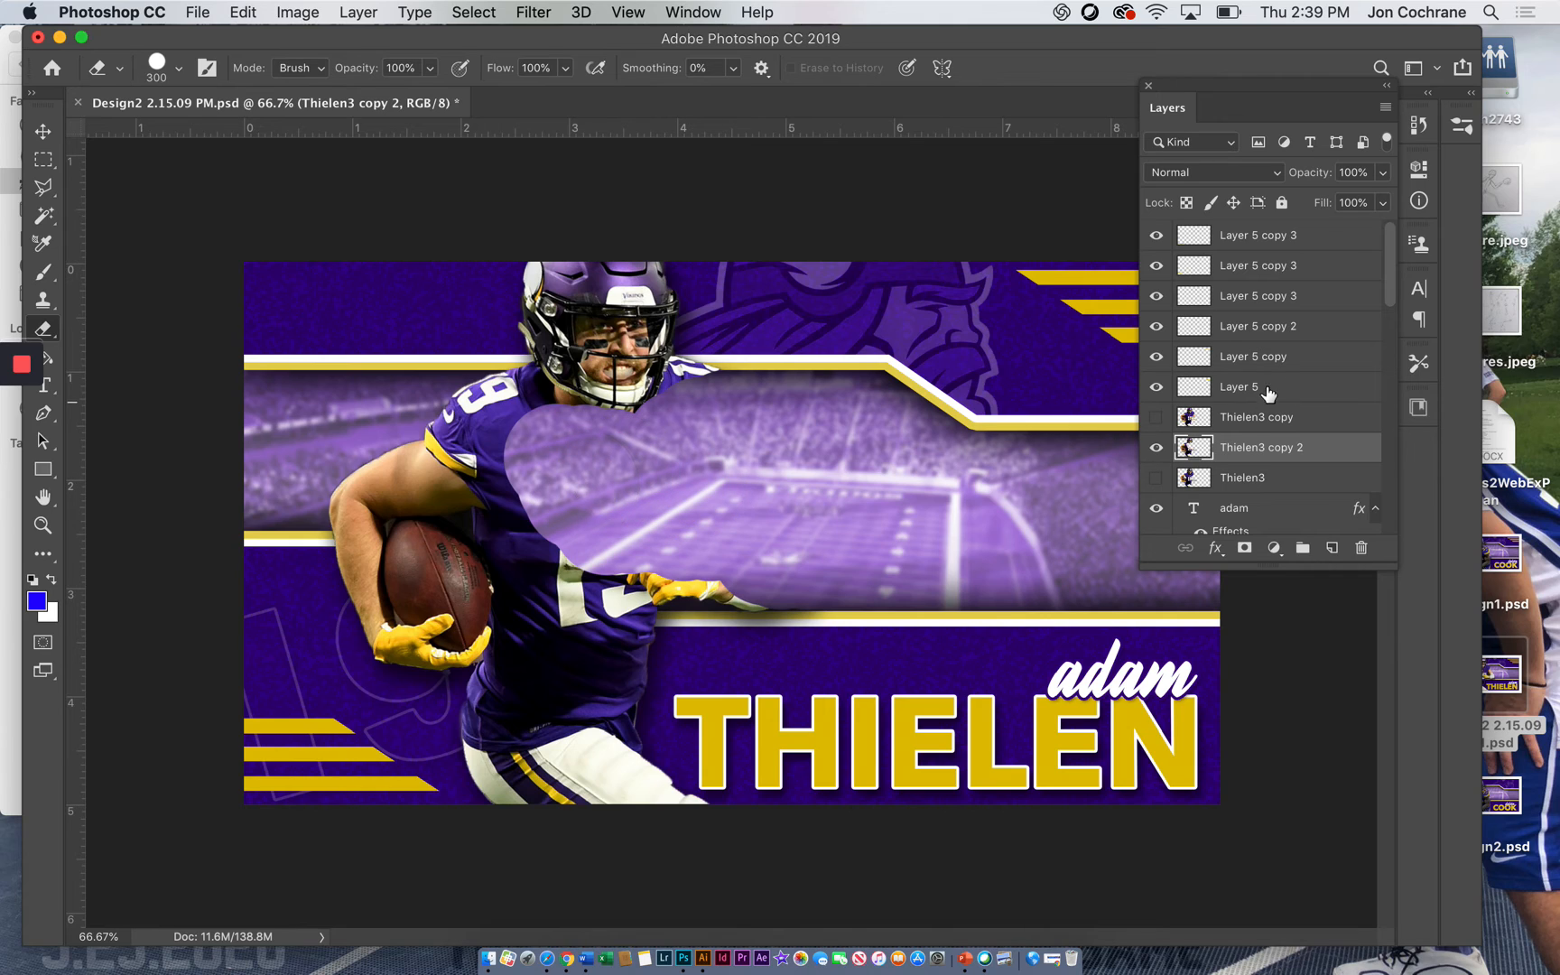
{"action": "left_click", "coordinate": [1157, 418]}
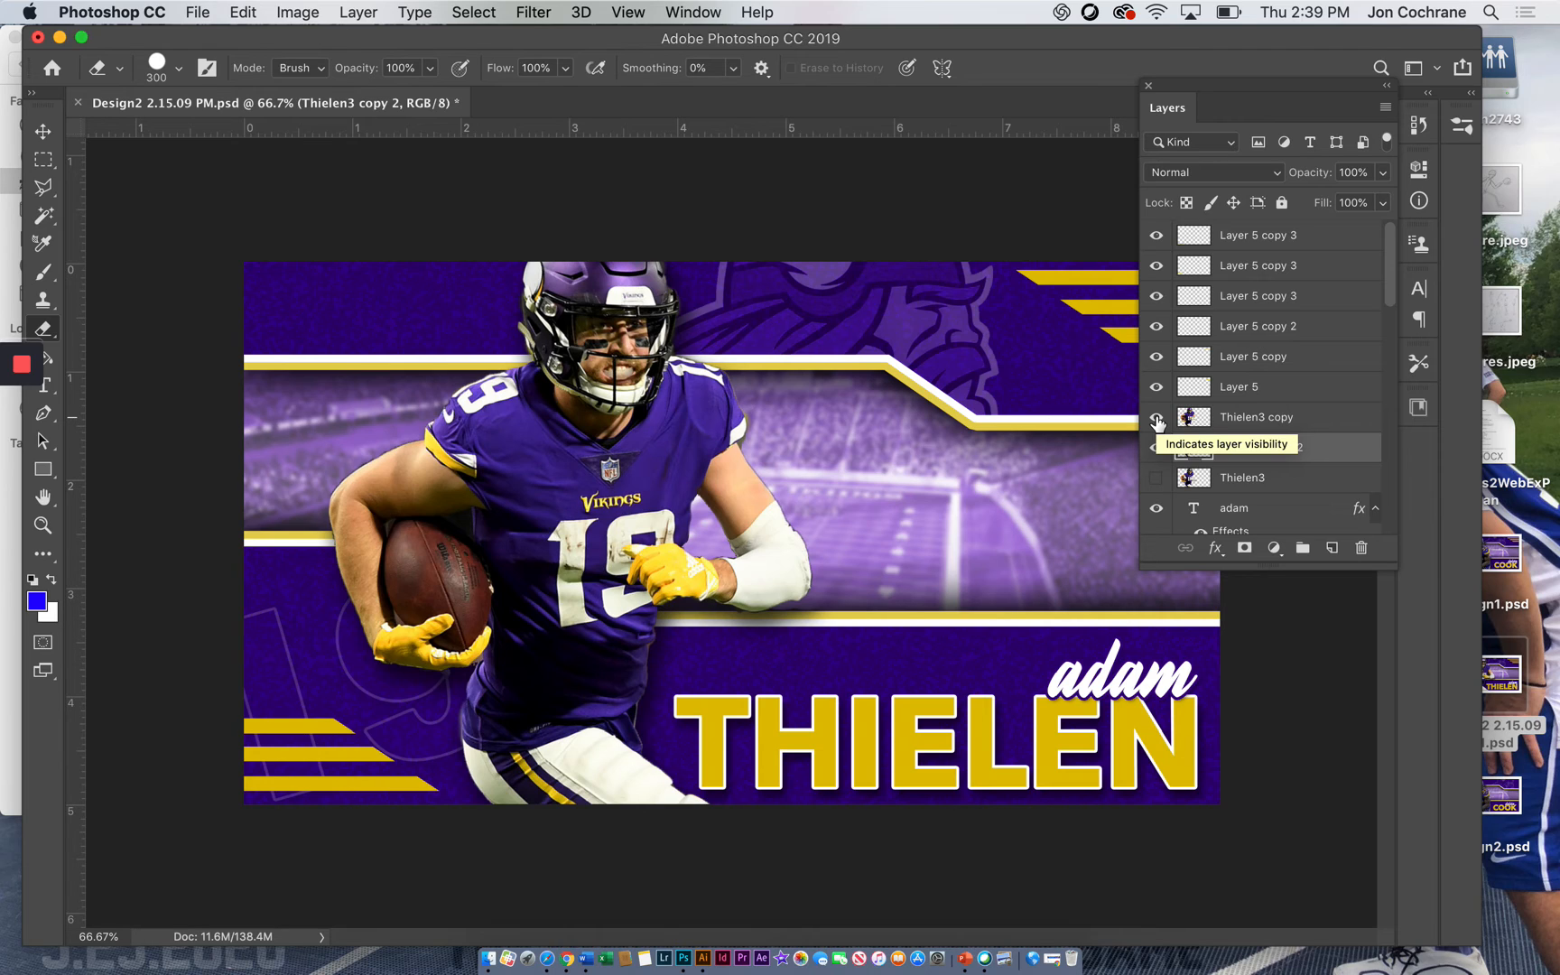
{"action": "left_click", "coordinate": [1157, 418]}
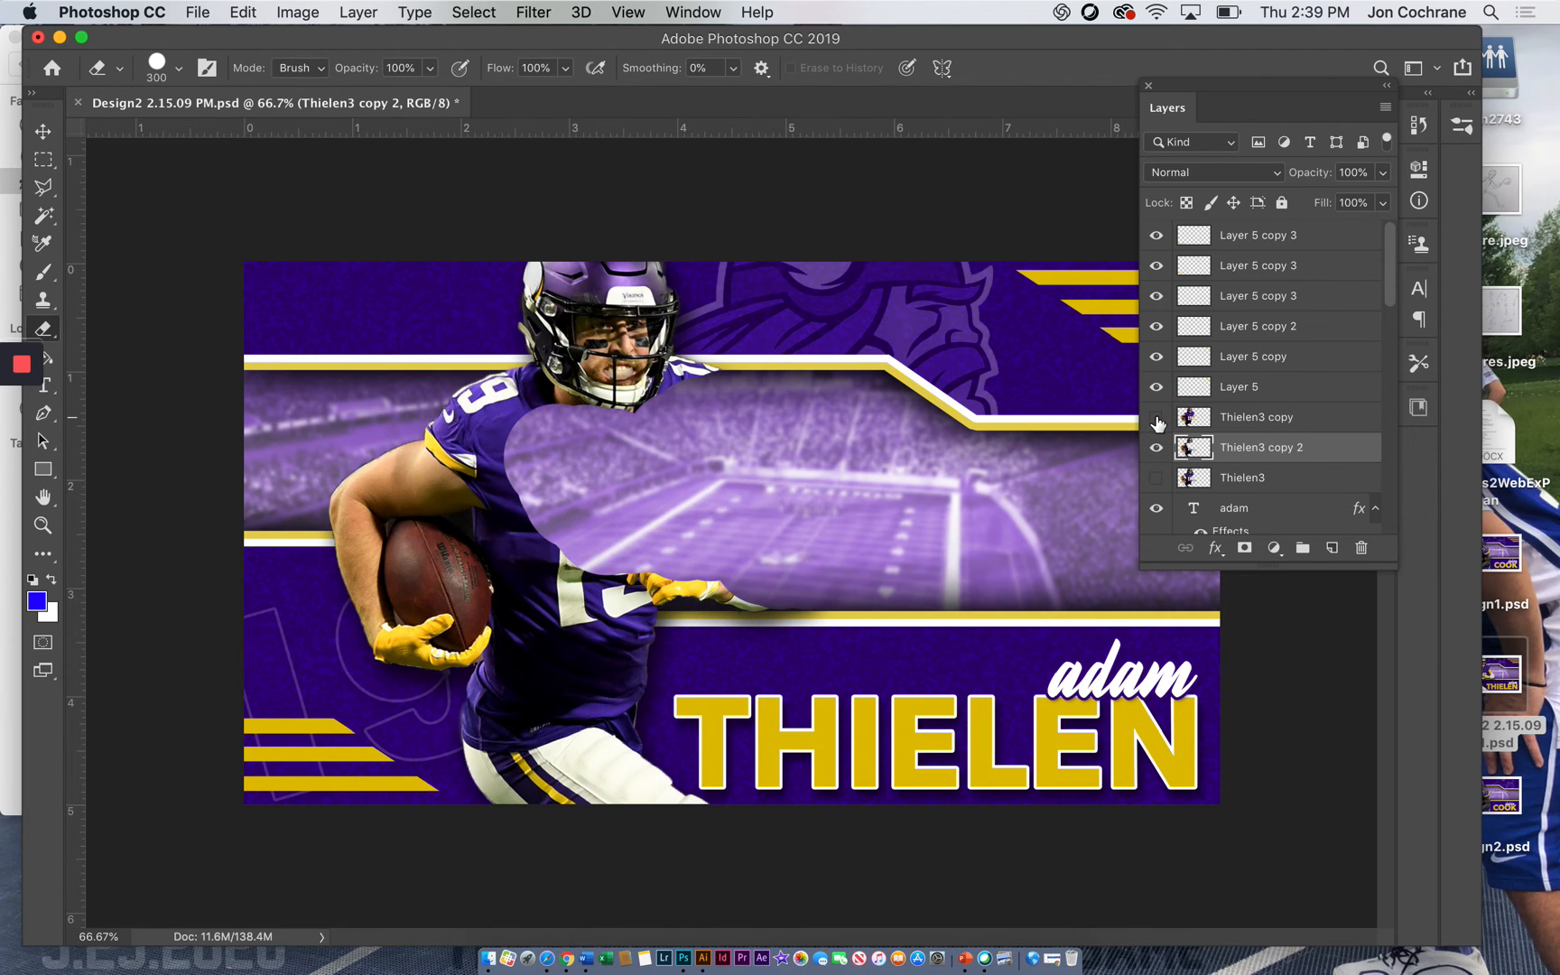
{"action": "left_click", "coordinate": [1156, 418]}
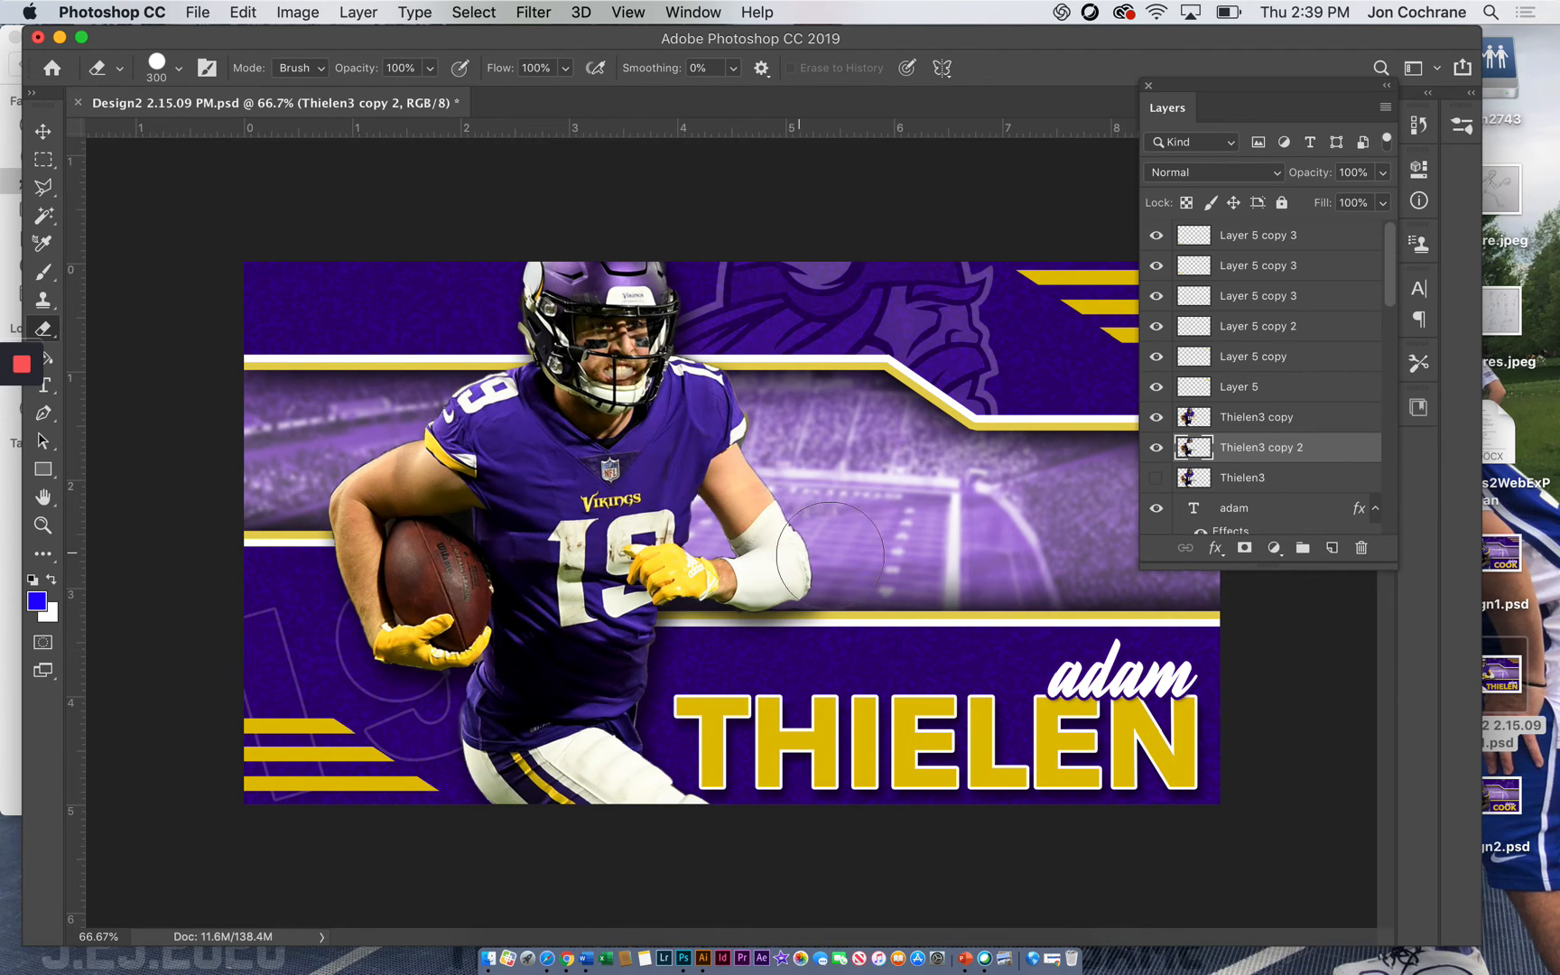
Undo the eraser strokes on the Thielen3 copy 2 layer
{"action": "key", "text": "super+z"}
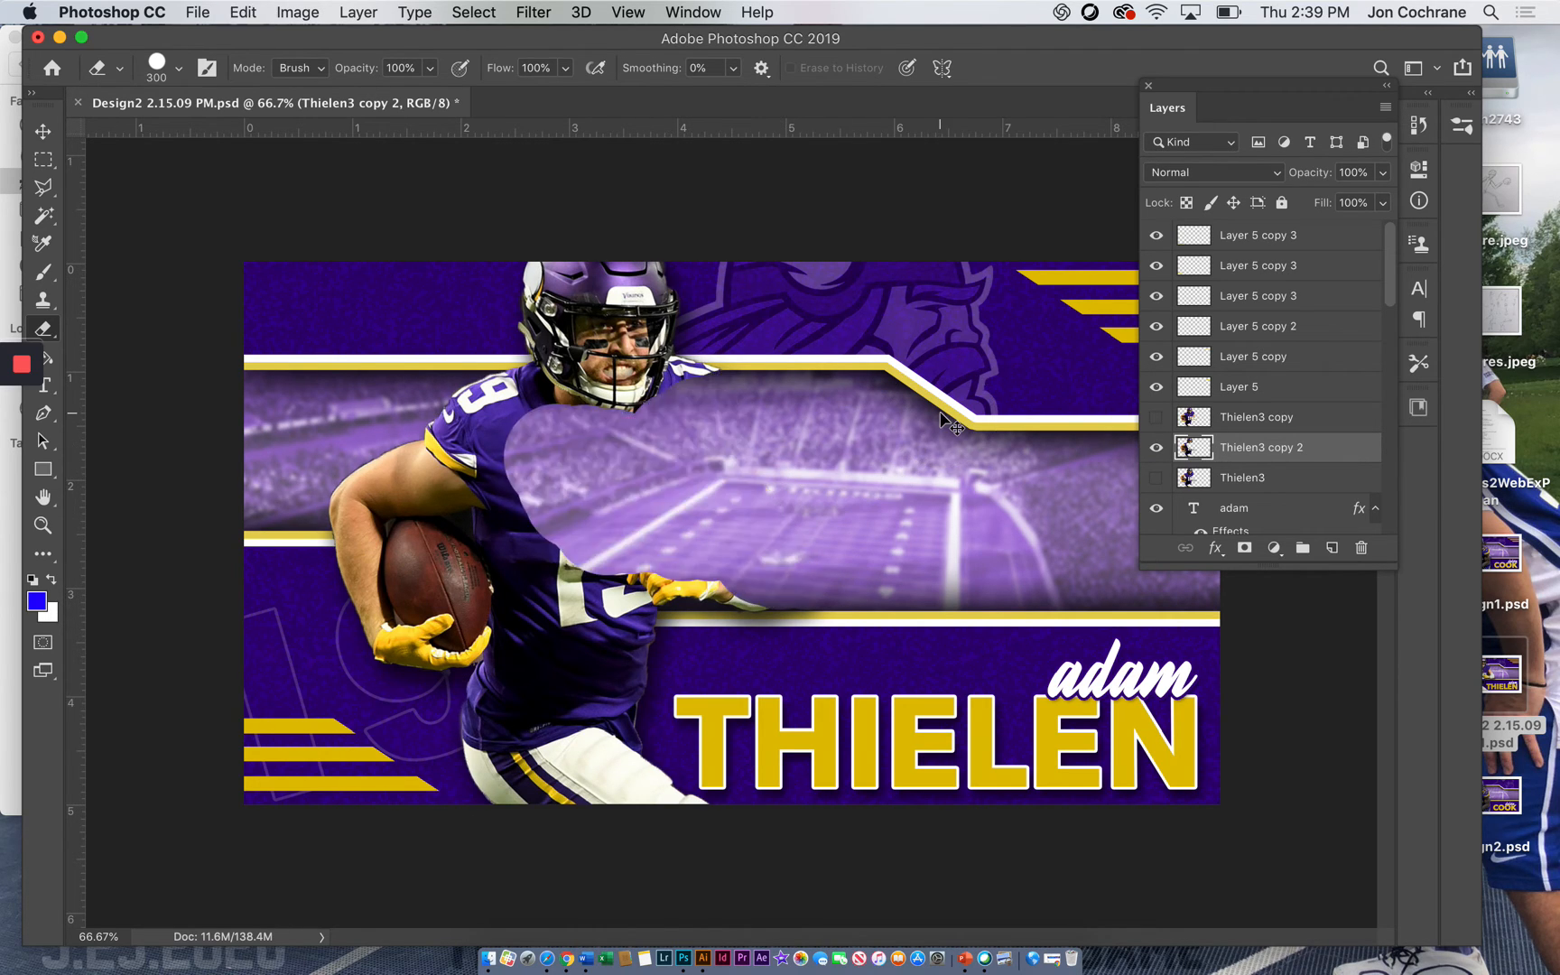
{"action": "key", "text": "super+z"}
{"action": "key", "text": "super+z"}
{"action": "key", "text": "super+z"}
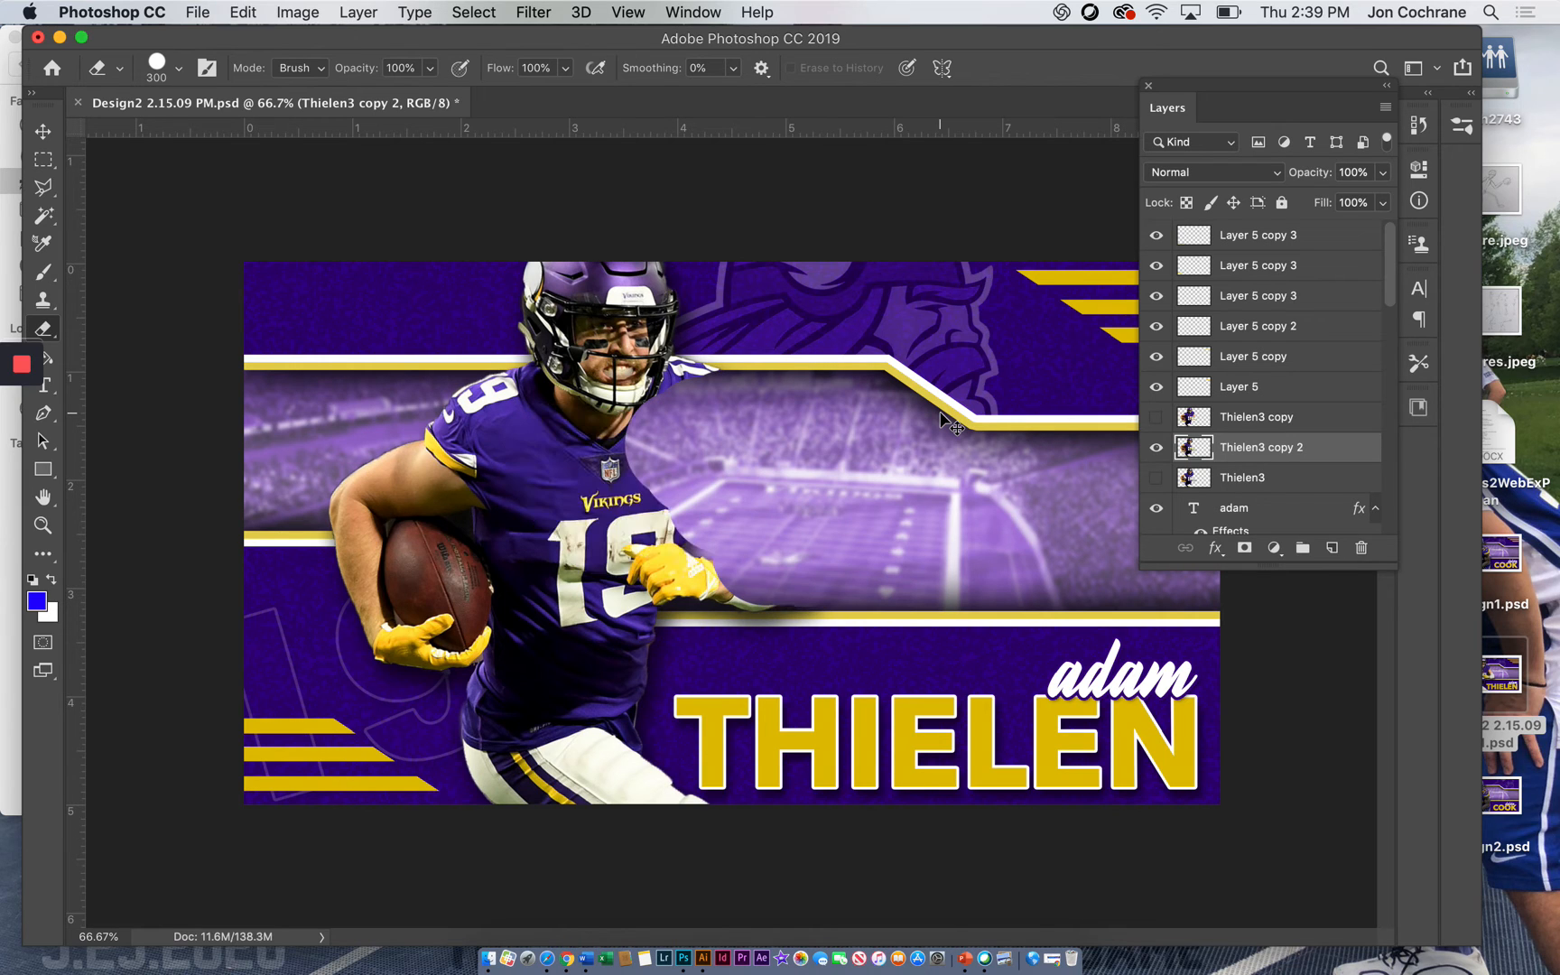
{"action": "key", "text": "super+z"}
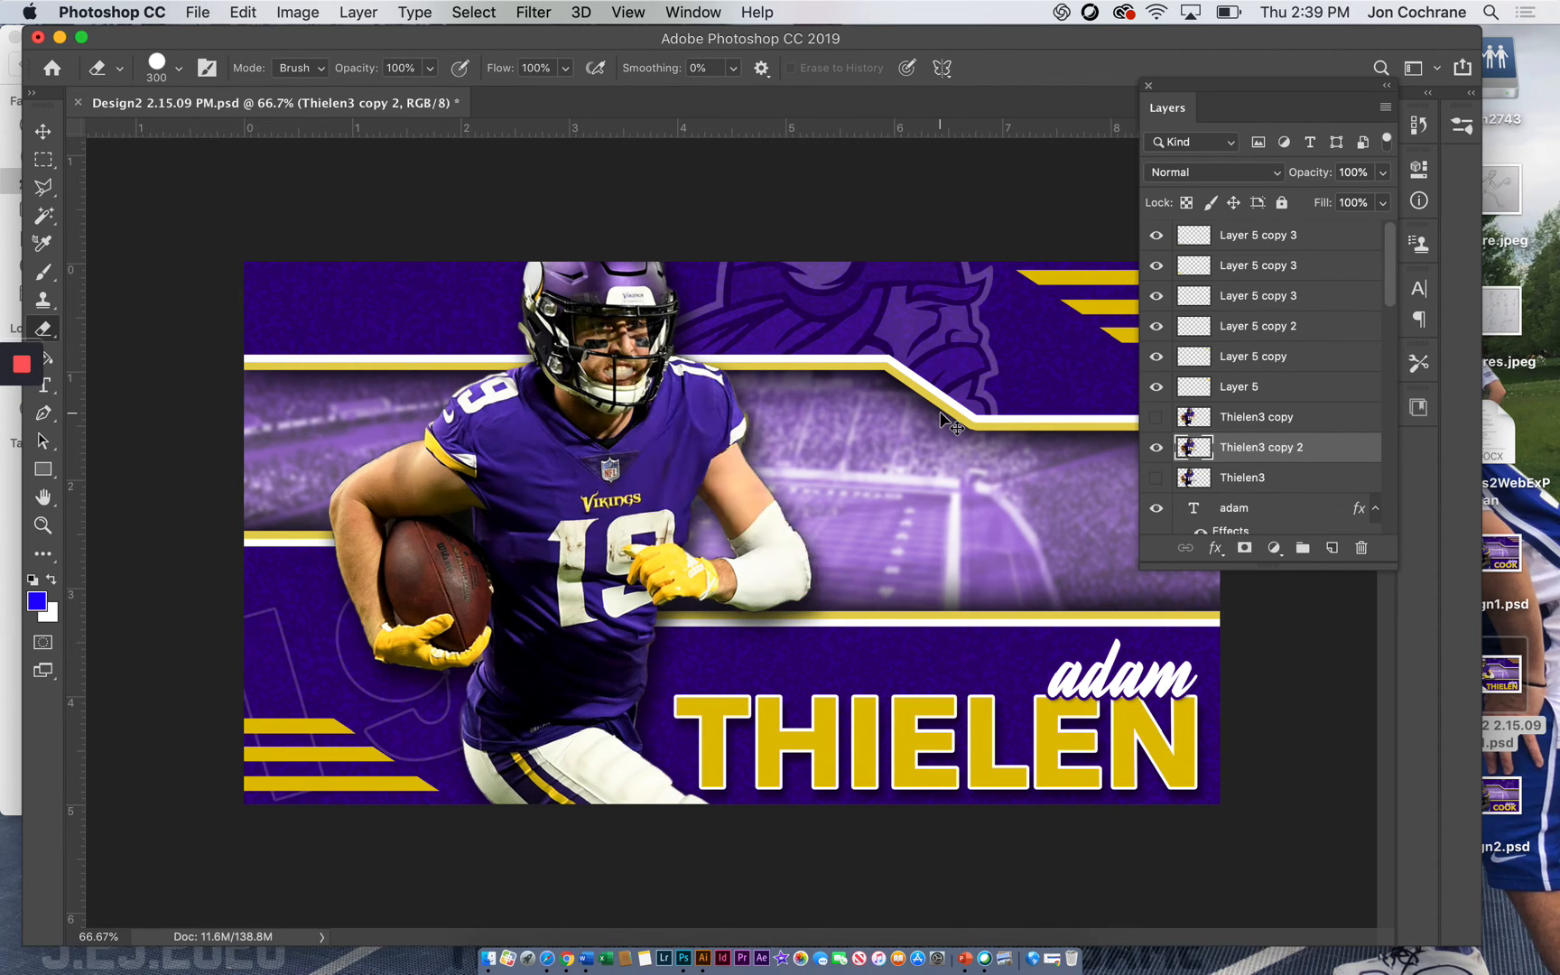
{"action": "key", "text": "super+z"}
Erase the shadow on Thielen3 copy 2 around the player's torso and extended arm, then deselect the layer
{"action": "mouse_move", "coordinate": [728, 426]}
{"action": "left_mouse_down"}
{"action": "mouse_move", "coordinate": [748, 461]}
{"action": "mouse_move", "coordinate": [799, 473]}
{"action": "mouse_move", "coordinate": [779, 486]}
{"action": "mouse_move", "coordinate": [805, 487]}
{"action": "mouse_move", "coordinate": [790, 501]}
{"action": "mouse_move", "coordinate": [816, 532]}
{"action": "mouse_move", "coordinate": [795, 544]}
{"action": "mouse_move", "coordinate": [817, 548]}
{"action": "mouse_move", "coordinate": [785, 554]}
{"action": "mouse_move", "coordinate": [836, 556]}
{"action": "mouse_move", "coordinate": [786, 557]}
{"action": "mouse_move", "coordinate": [839, 554]}
{"action": "mouse_move", "coordinate": [769, 555]}
{"action": "mouse_move", "coordinate": [757, 547]}
{"action": "mouse_move", "coordinate": [786, 538]}
{"action": "mouse_move", "coordinate": [713, 512]}
{"action": "mouse_move", "coordinate": [738, 516]}
{"action": "mouse_move", "coordinate": [661, 552]}
{"action": "left_mouse_up"}
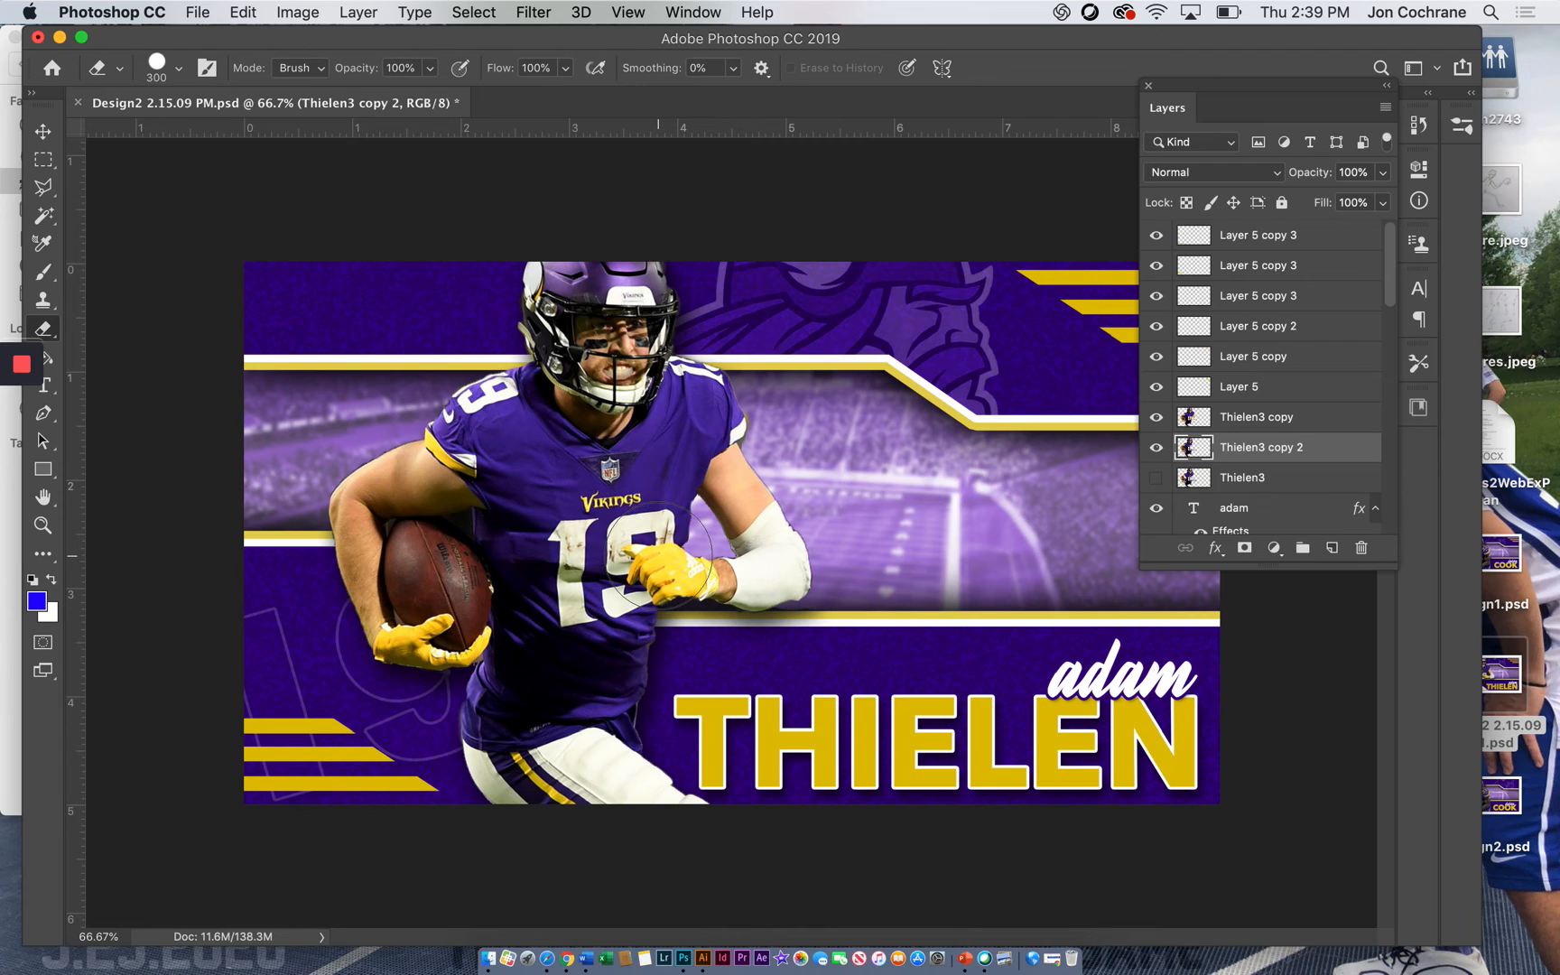
{"action": "mouse_move", "coordinate": [658, 555]}
{"action": "left_mouse_down"}
{"action": "mouse_move", "coordinate": [752, 556]}
{"action": "mouse_move", "coordinate": [565, 559]}
{"action": "mouse_move", "coordinate": [554, 577]}
{"action": "mouse_move", "coordinate": [707, 567]}
{"action": "mouse_move", "coordinate": [537, 632]}
{"action": "mouse_move", "coordinate": [704, 605]}
{"action": "mouse_move", "coordinate": [659, 600]}
{"action": "mouse_move", "coordinate": [631, 574]}
{"action": "left_mouse_up"}
{"action": "key", "text": "v"}
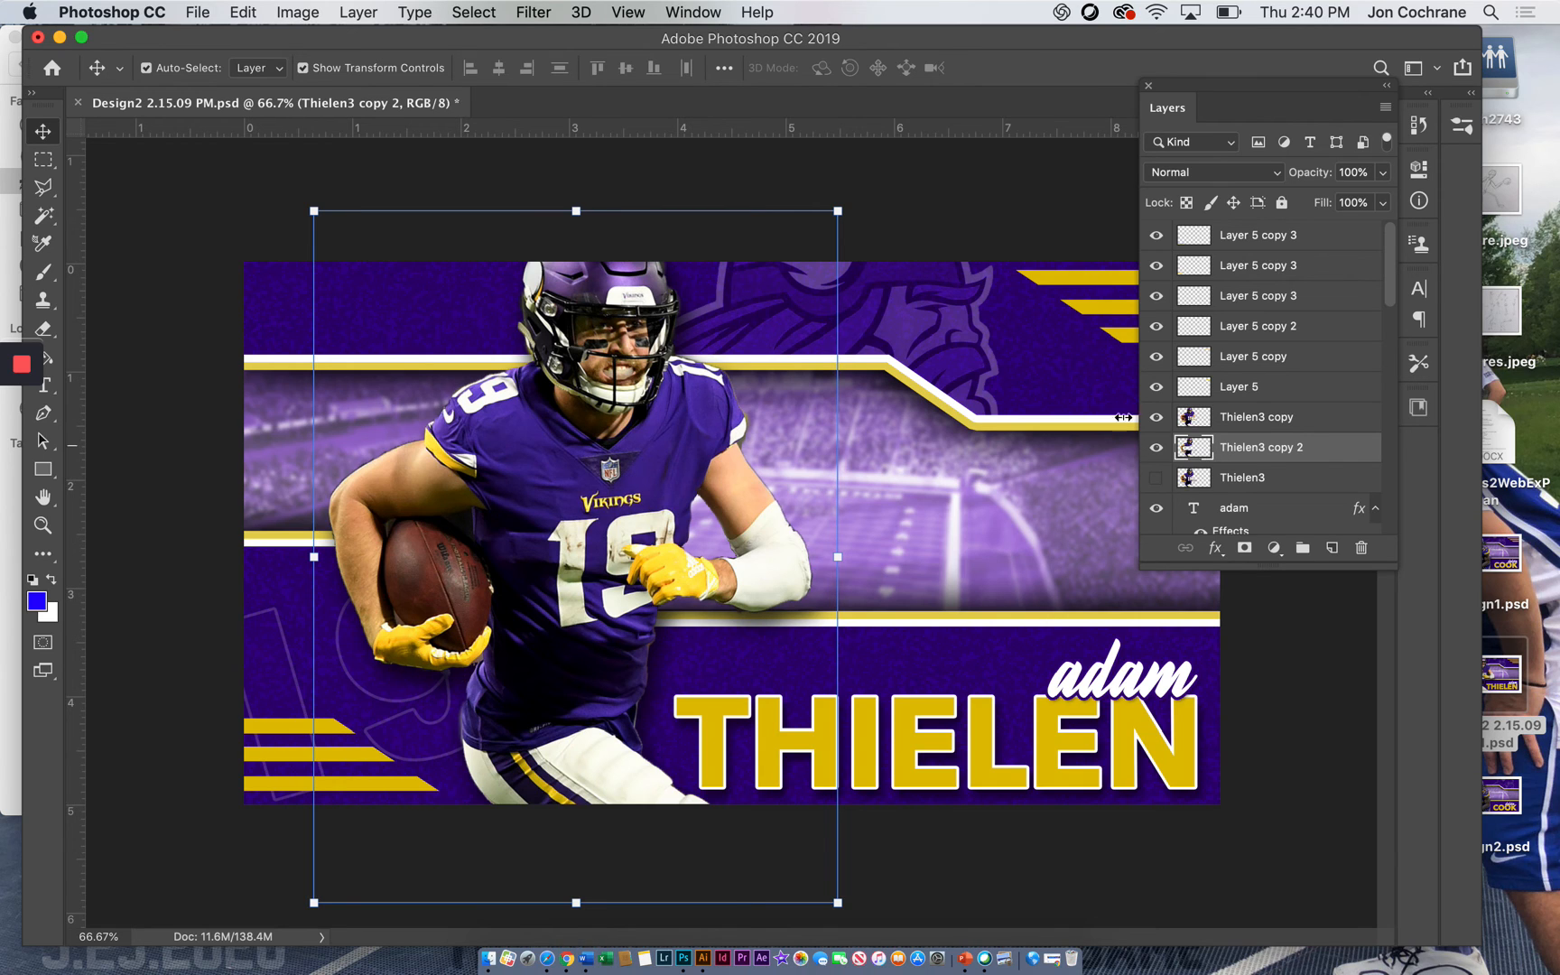
{"action": "left_click", "coordinate": [1000, 227]}
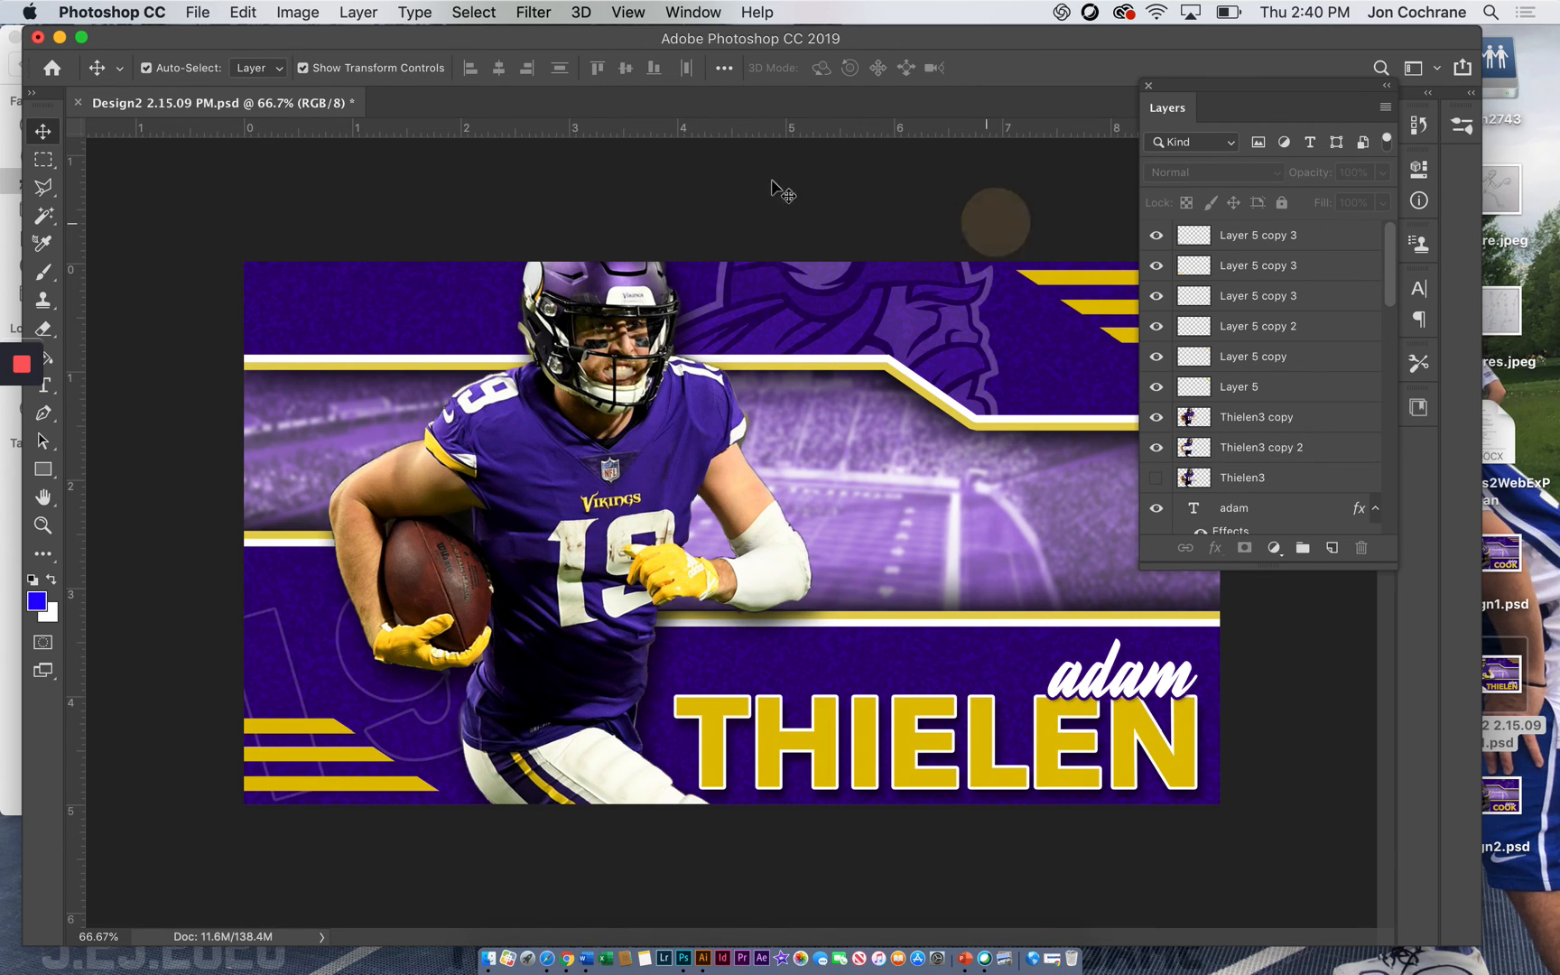
Compare the design with and without the Thielen3 copy 2 shadow layer and leave that layer hidden
{"action": "left_click", "coordinate": [1156, 448]}
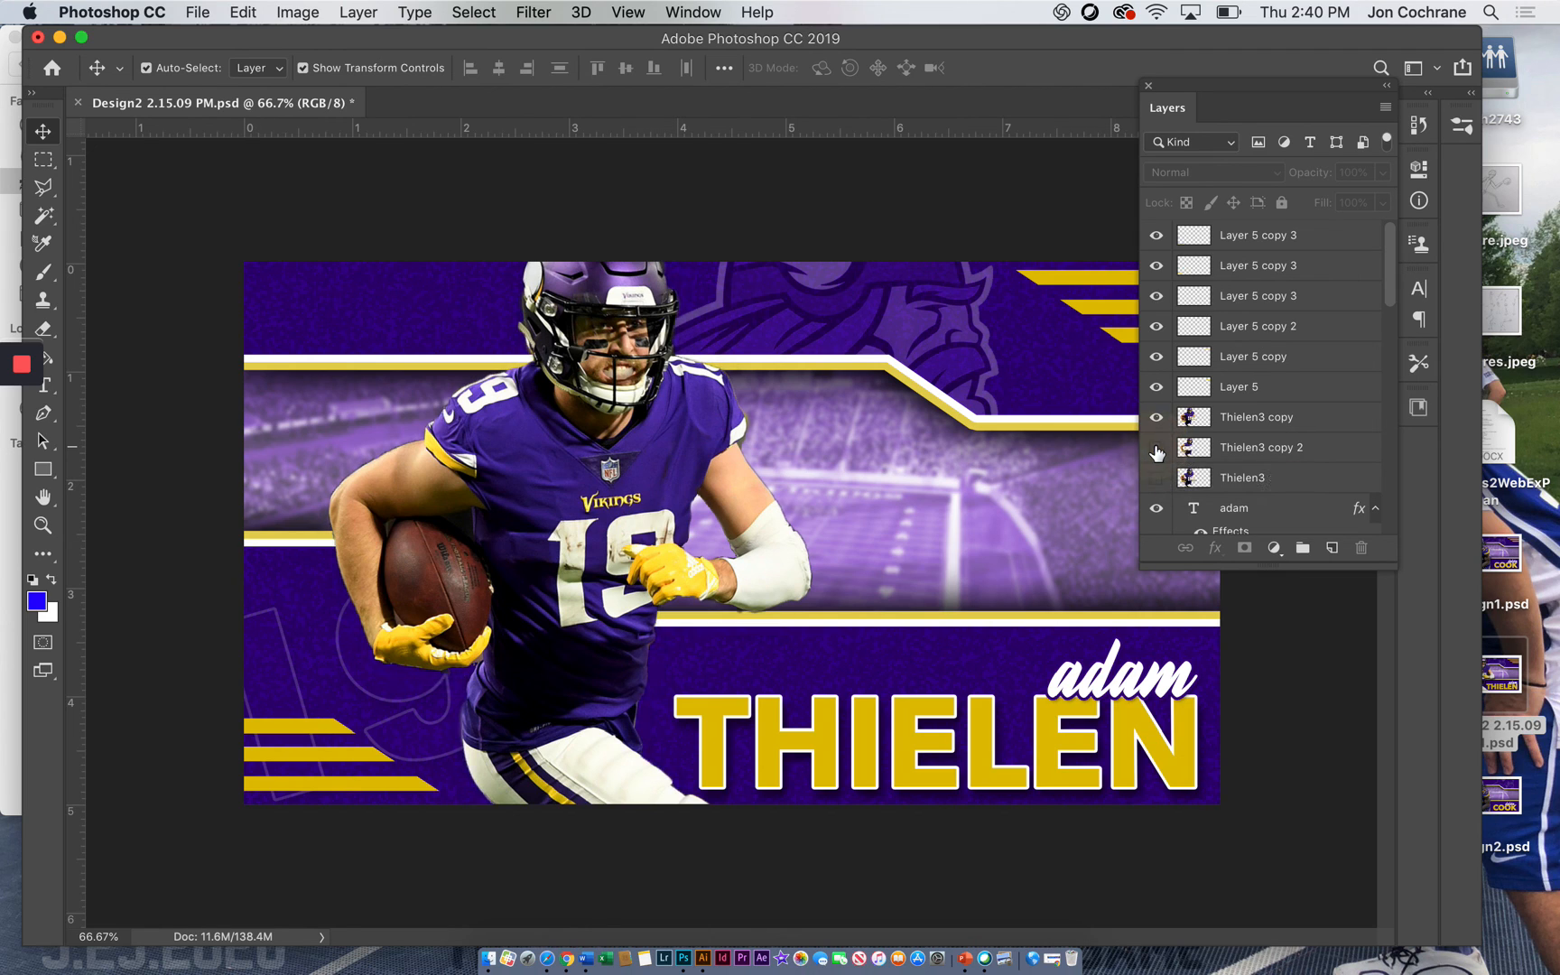
{"action": "left_click", "coordinate": [1156, 448]}
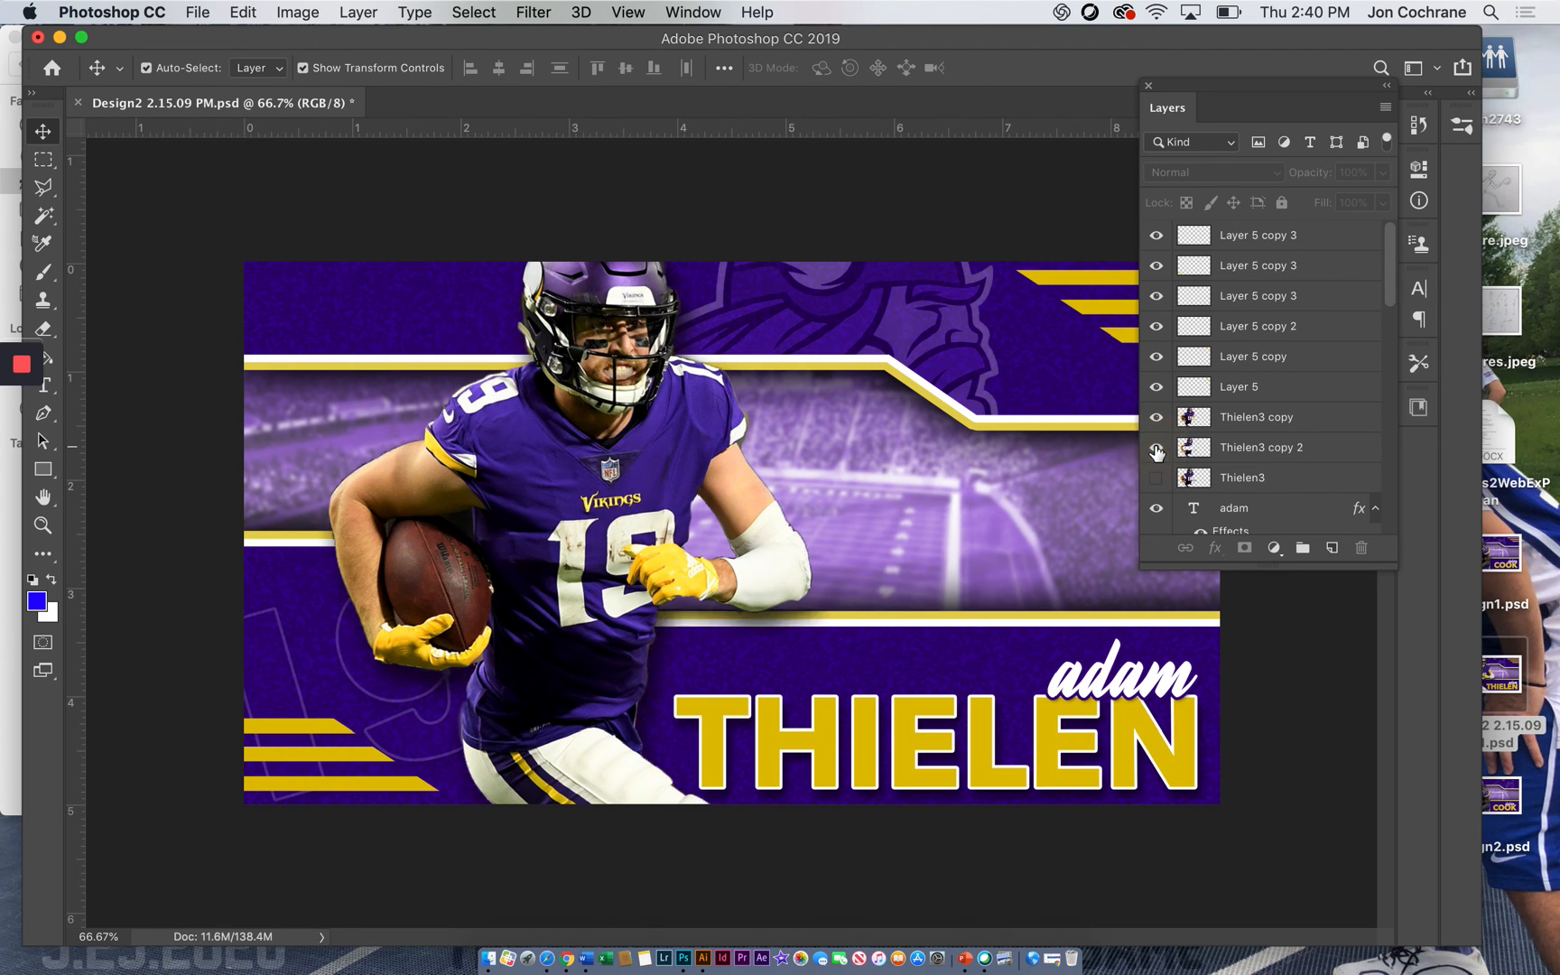
{"action": "left_click", "coordinate": [1156, 450]}
{"action": "left_click", "coordinate": [1157, 448]}
{"action": "left_click", "coordinate": [1156, 448]}
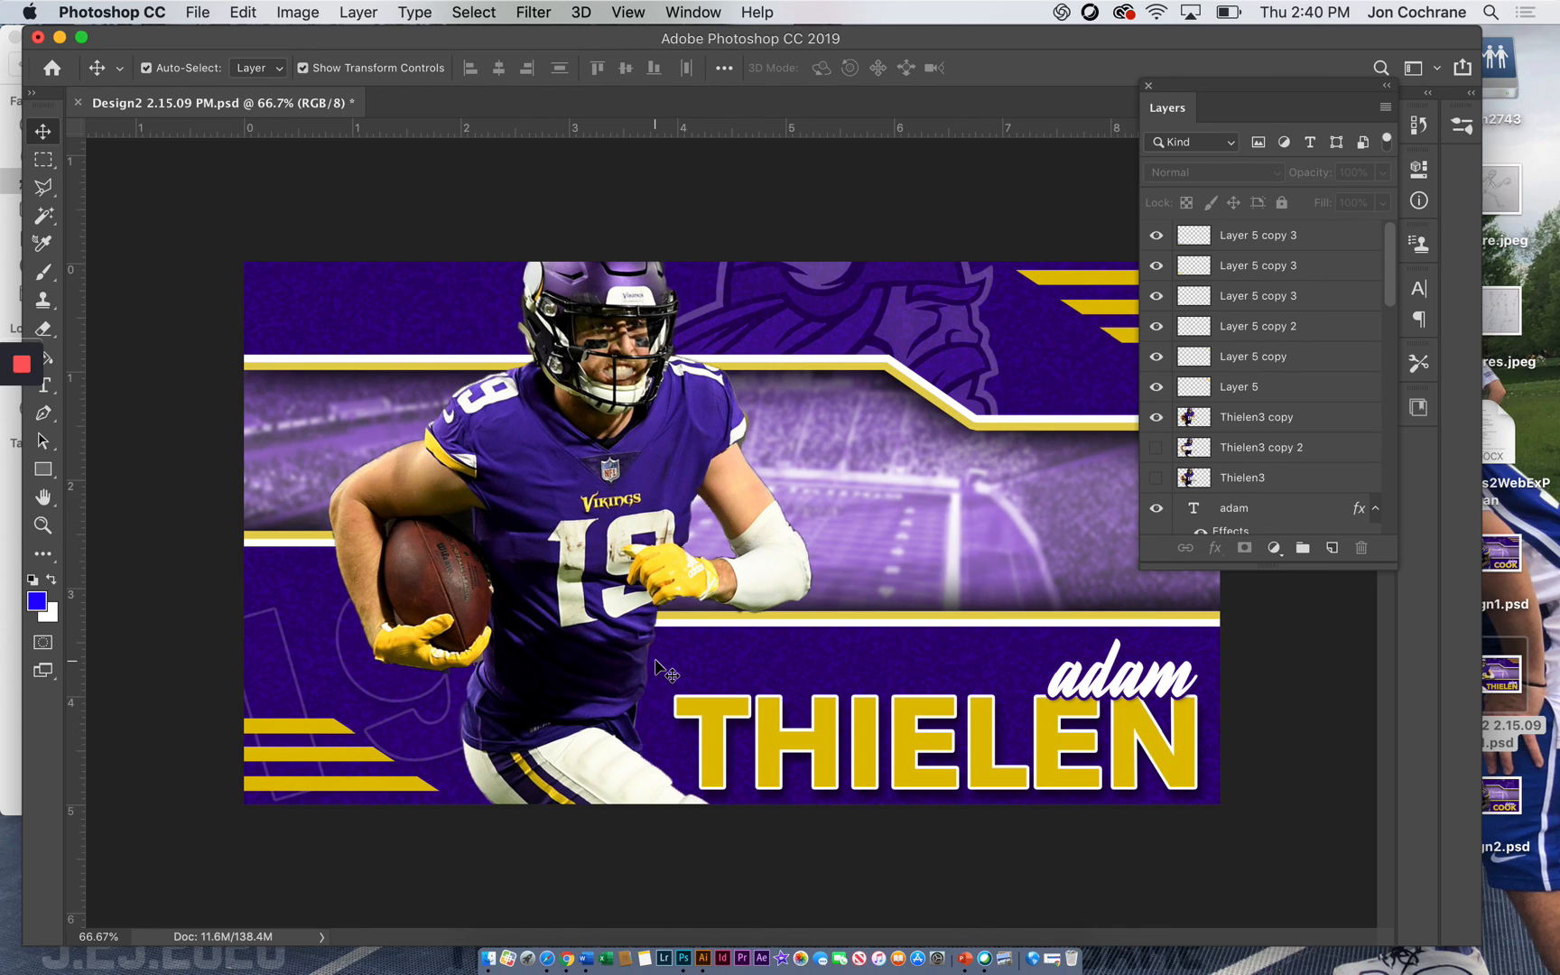
{"action": "mouse_move", "coordinate": [27, 370]}
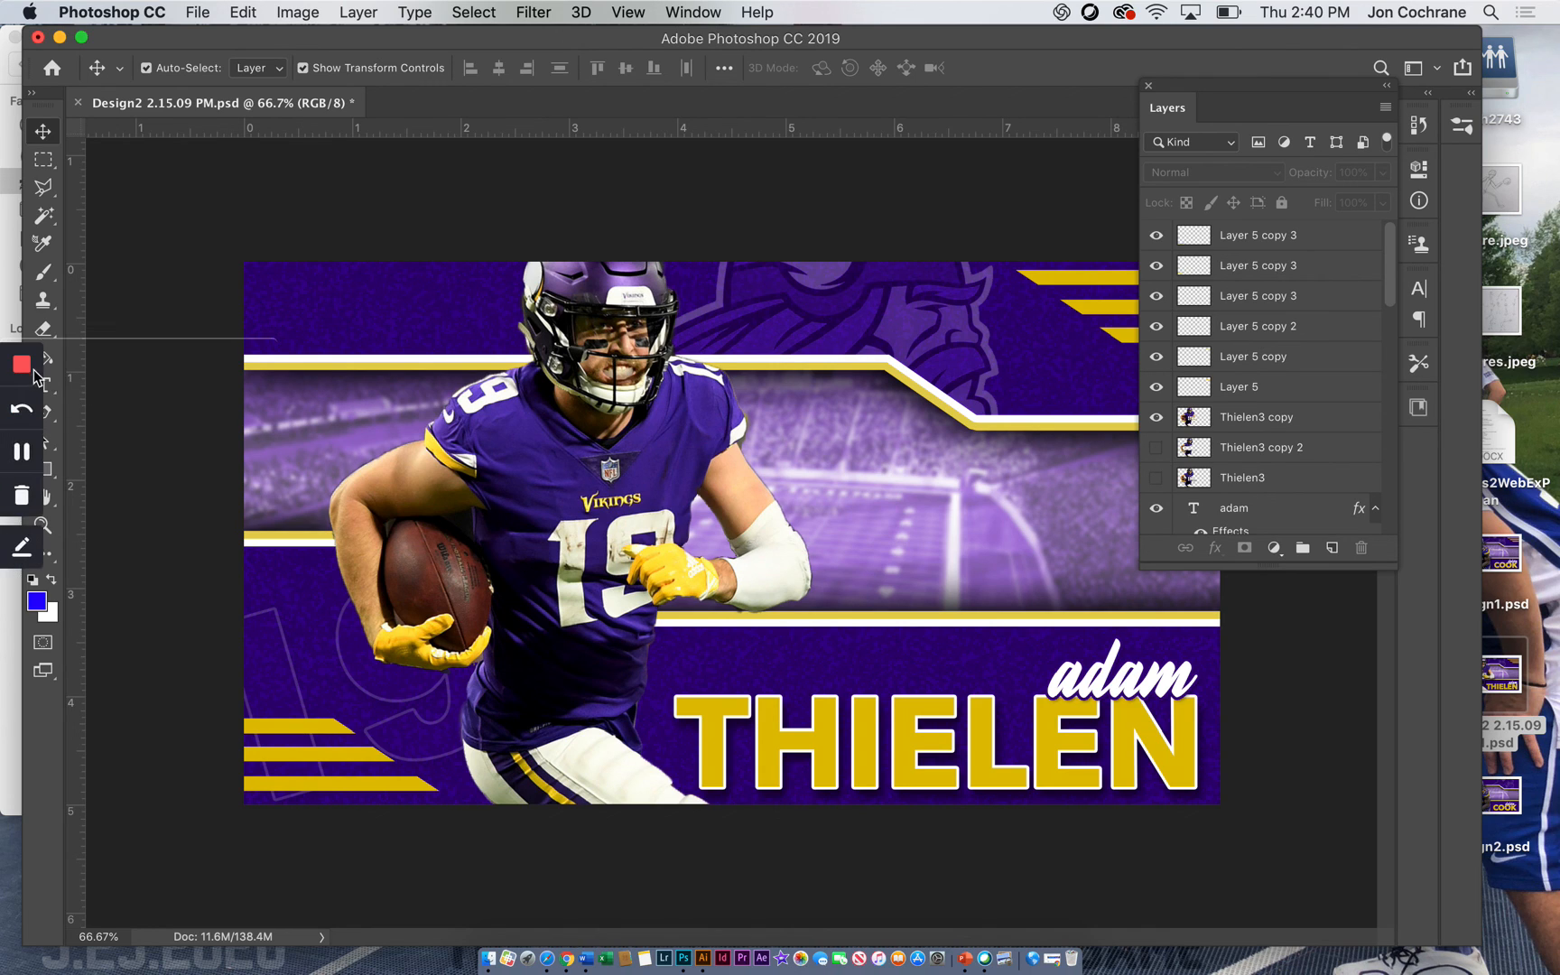